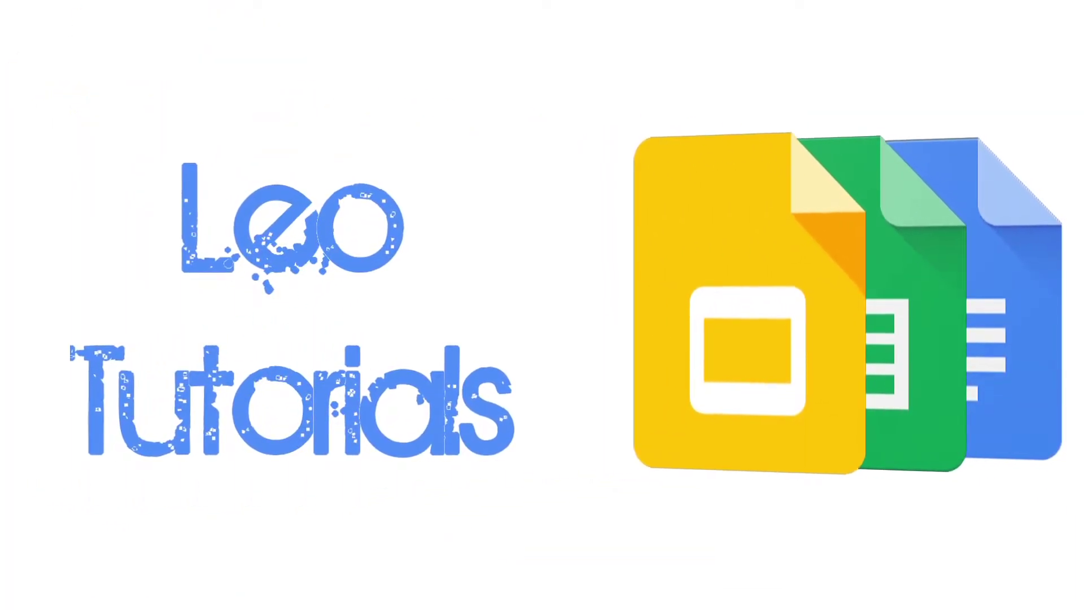
- Start typing =WENN( in cell C6 of the 'Wenn Funktion' sheet
{"action": "type", "text": "=WENN"}
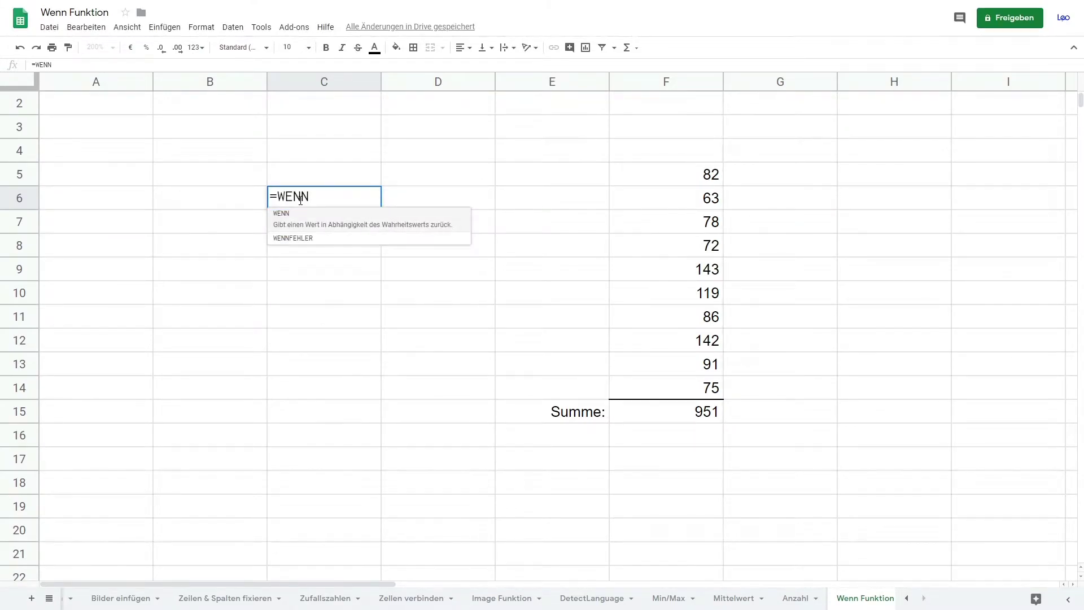
{"action": "type", "text": "("}
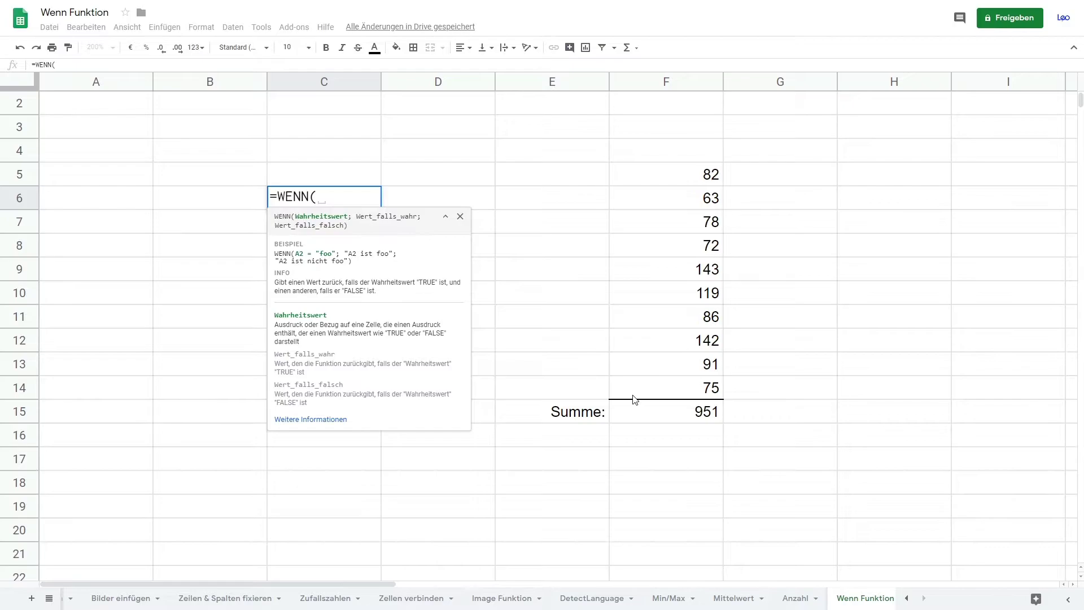
- Complete C6 as =WENN(F15<900; "Juhu"; "Zu hoch!"), which shows Zu hoch! for sum 1136
{"action": "left_click", "coordinate": [648, 417]}
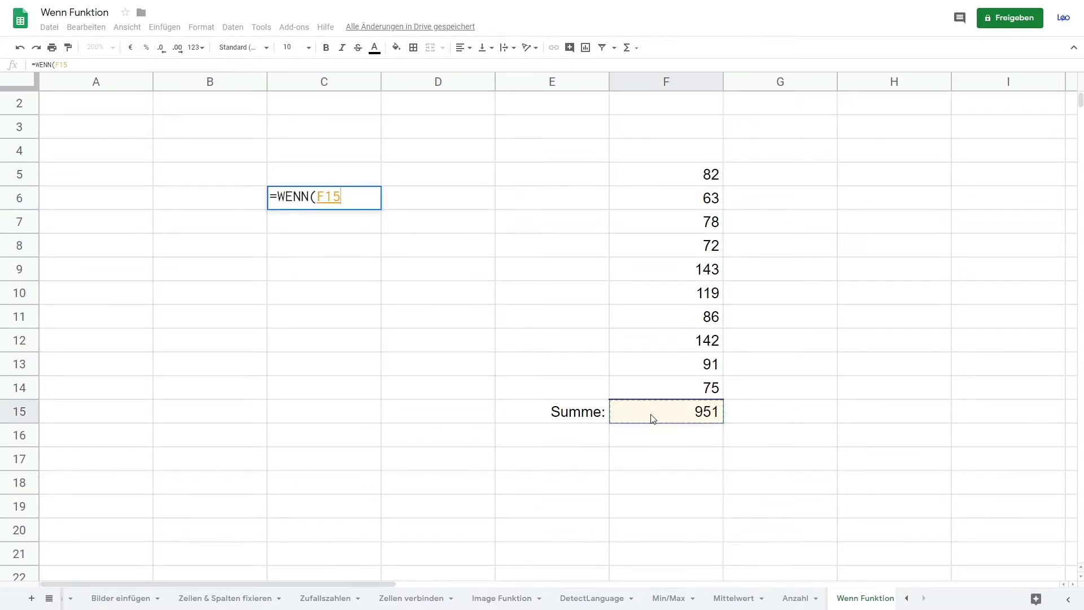
{"action": "type", "text": "<"}
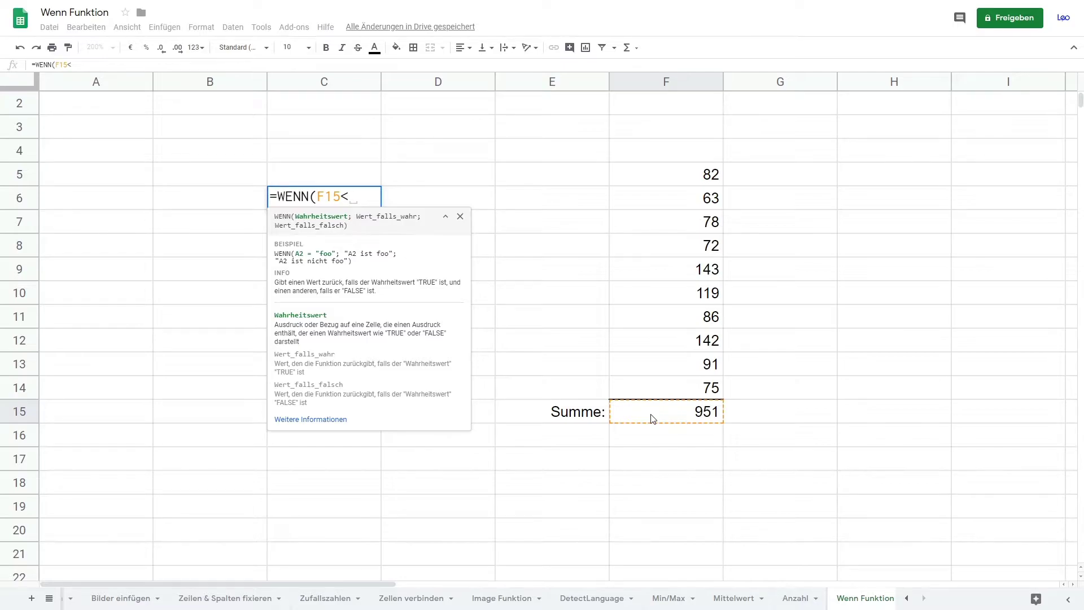
{"action": "type", "text": "900"}
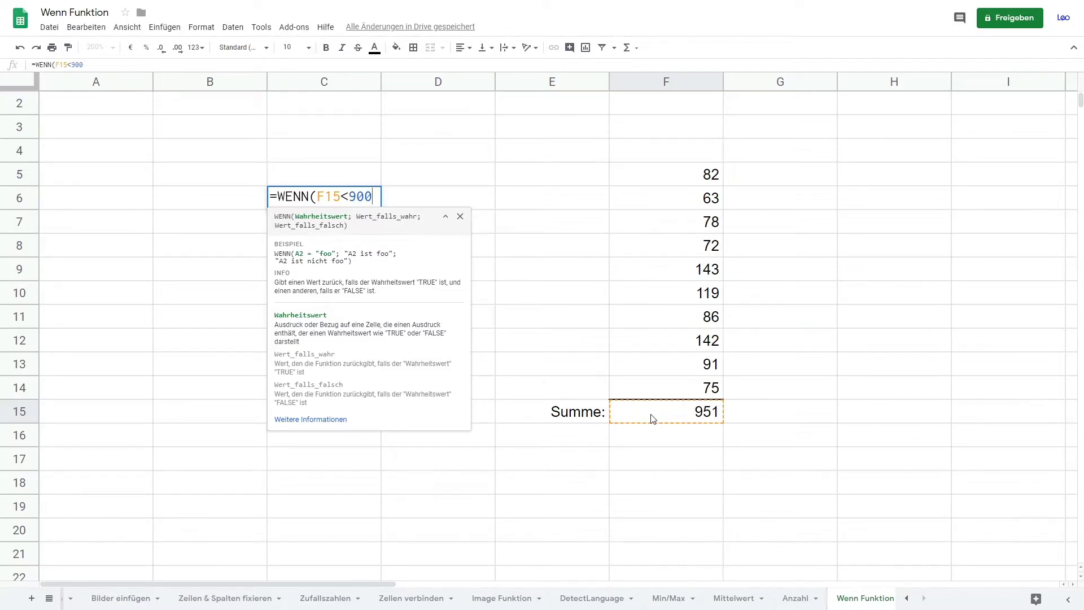
{"action": "type", "text": "; \""}
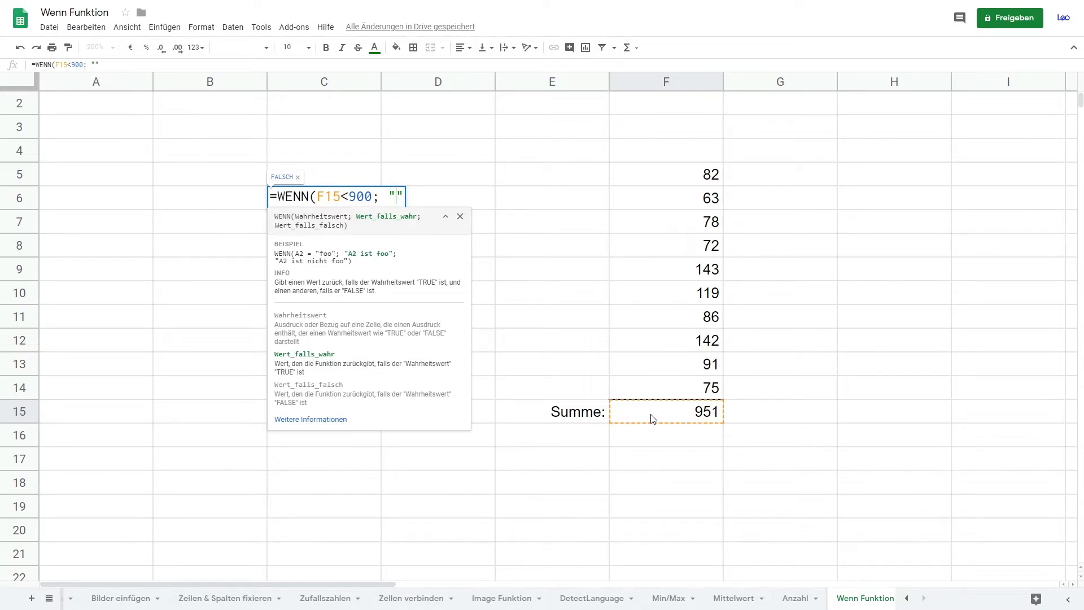
{"action": "type", "text": "Ju"}
{"action": "type", "text": "hu"}
{"action": "type", "text": "; "}
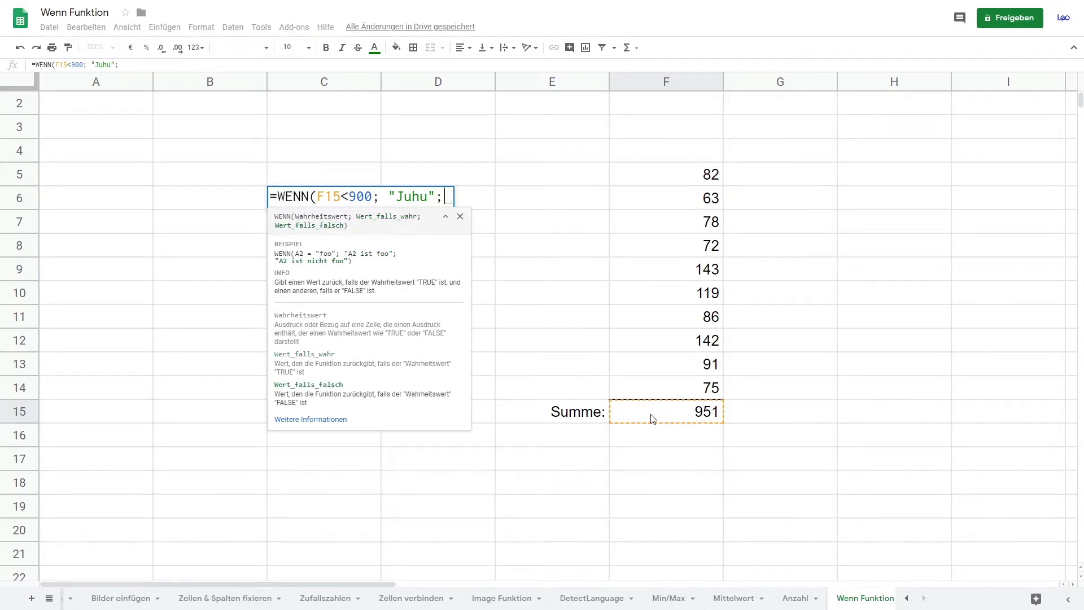
{"action": "type", "text": "\"\""}
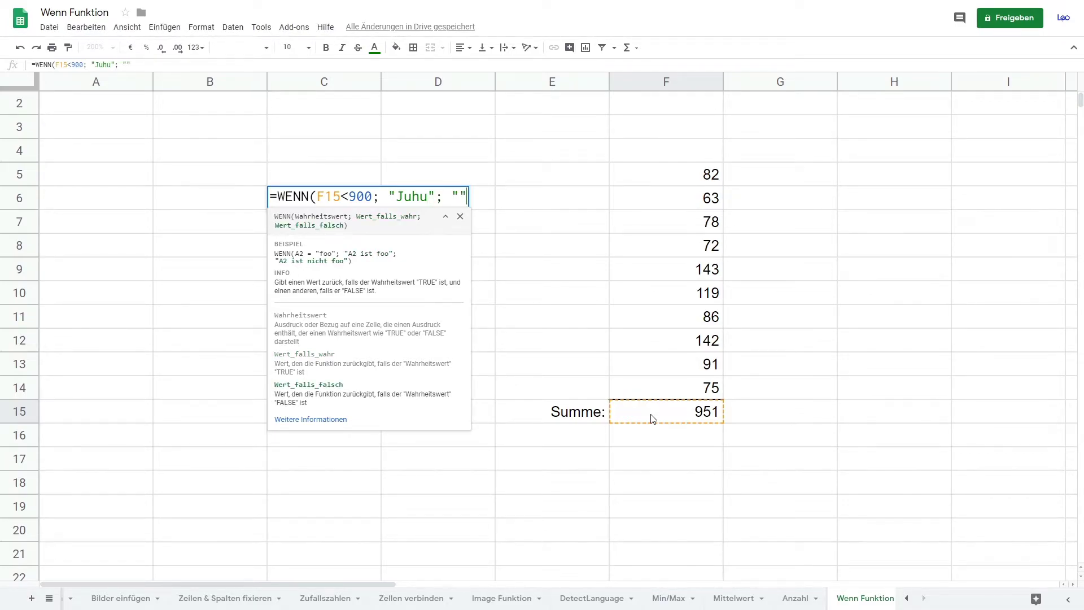
{"action": "type", "text": "Zu hoch!"}
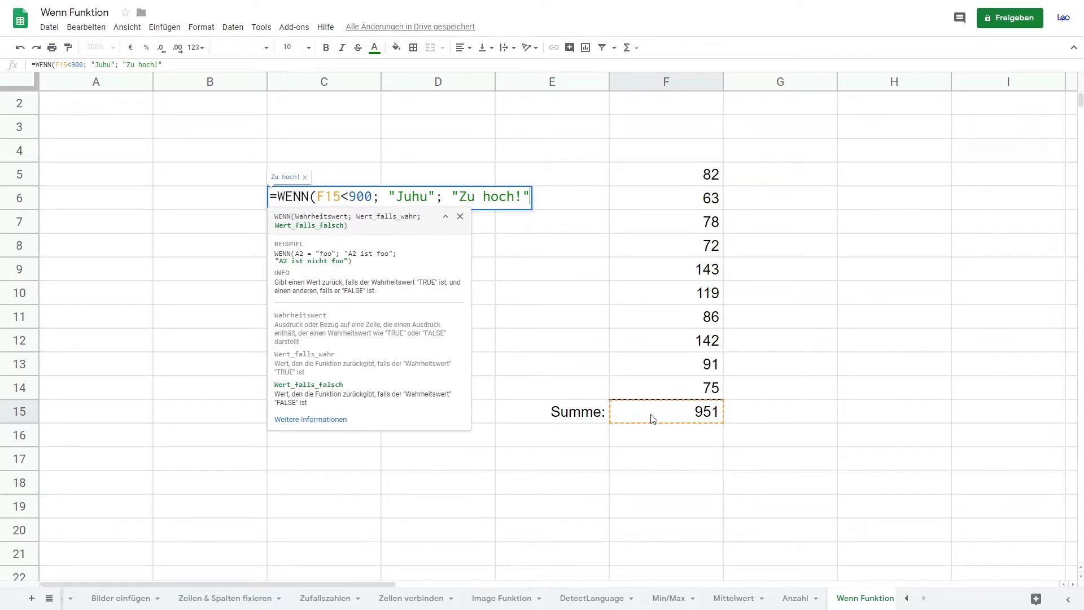
{"action": "type", "text": ")"}
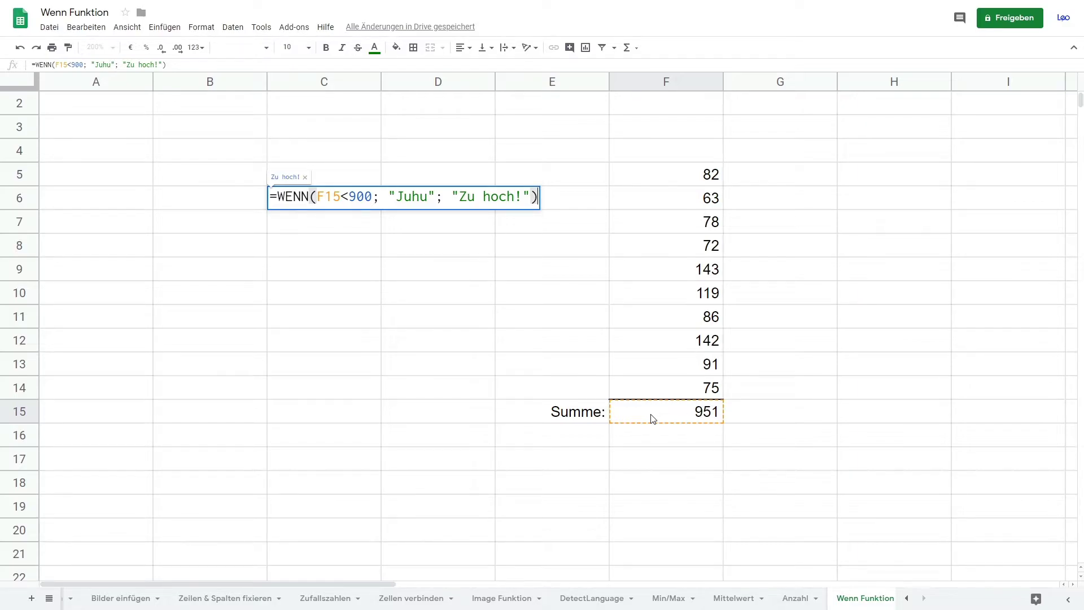
{"action": "key", "text": "Return"}
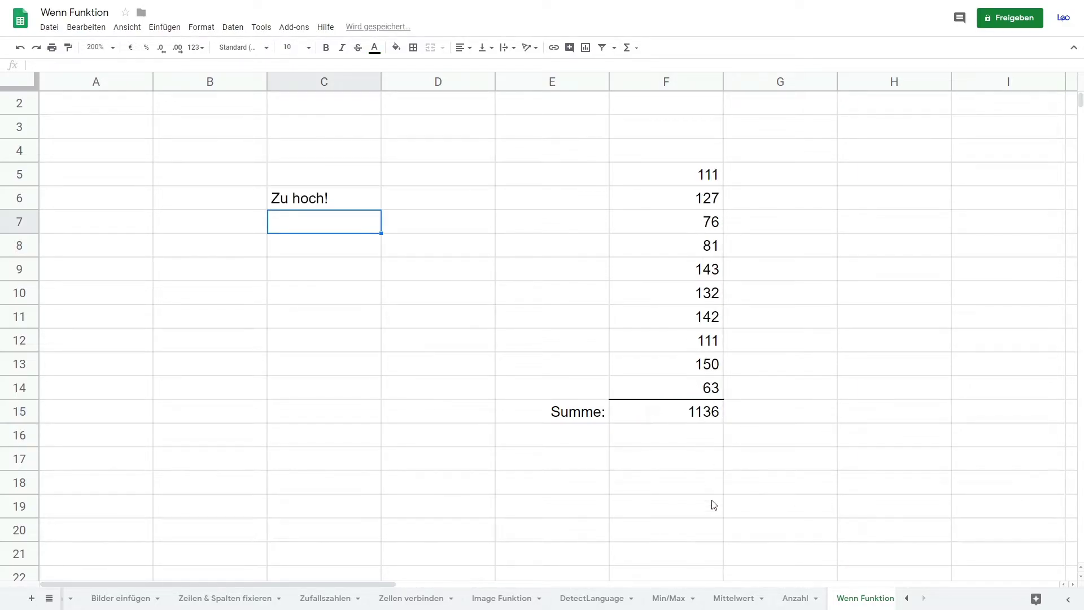
- Replace the F15 reference in C6's condition with SUMME(F5:F14)
{"action": "left_click_drag", "start_coordinate": [684, 177], "coordinate": [679, 392]}
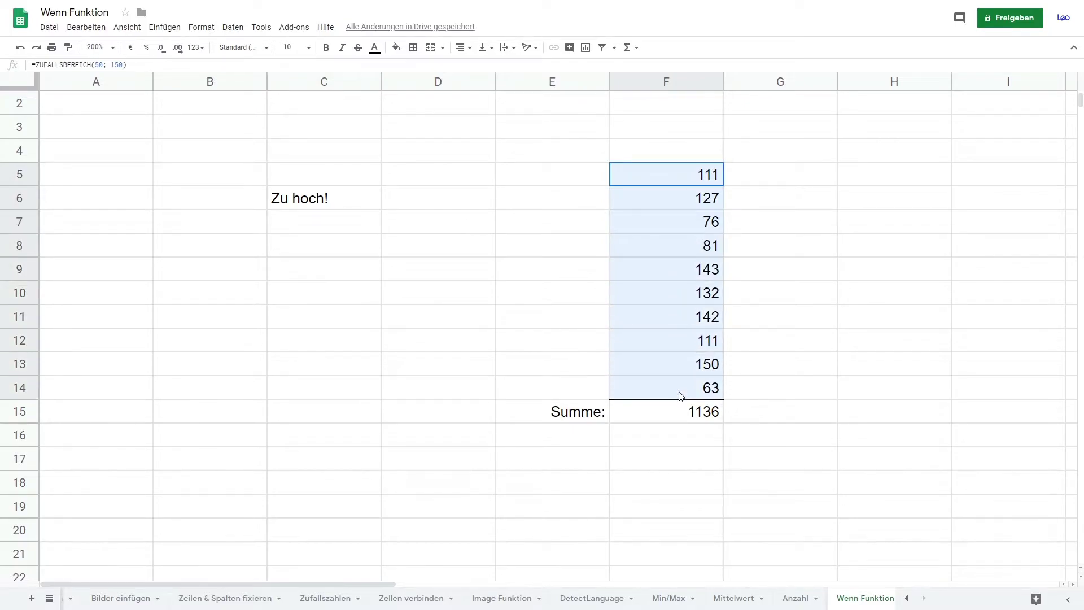
{"action": "left_click", "coordinate": [760, 381]}
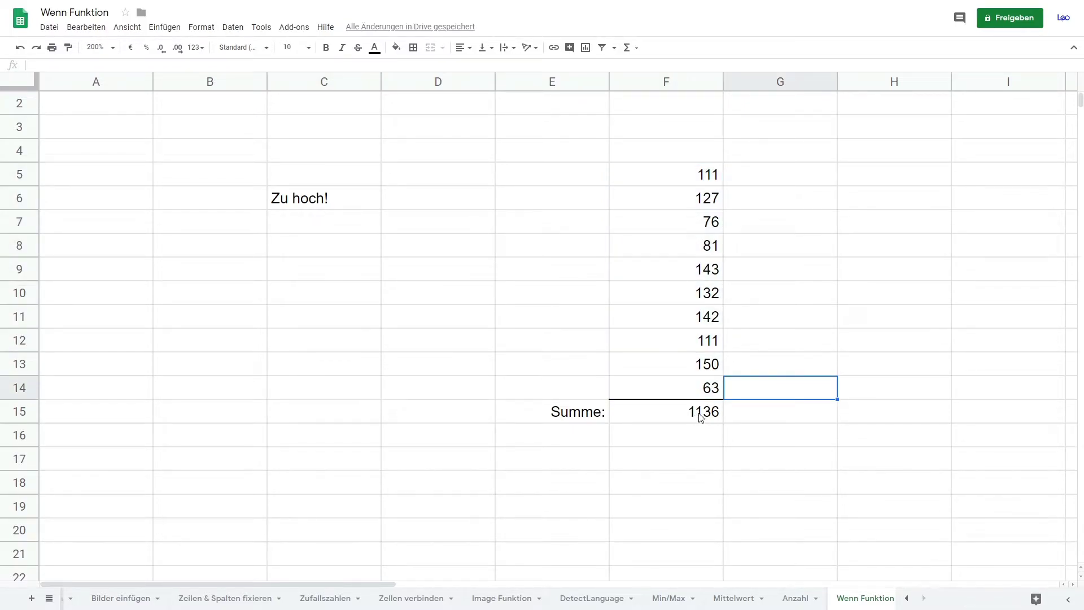
{"action": "left_click", "coordinate": [327, 204]}
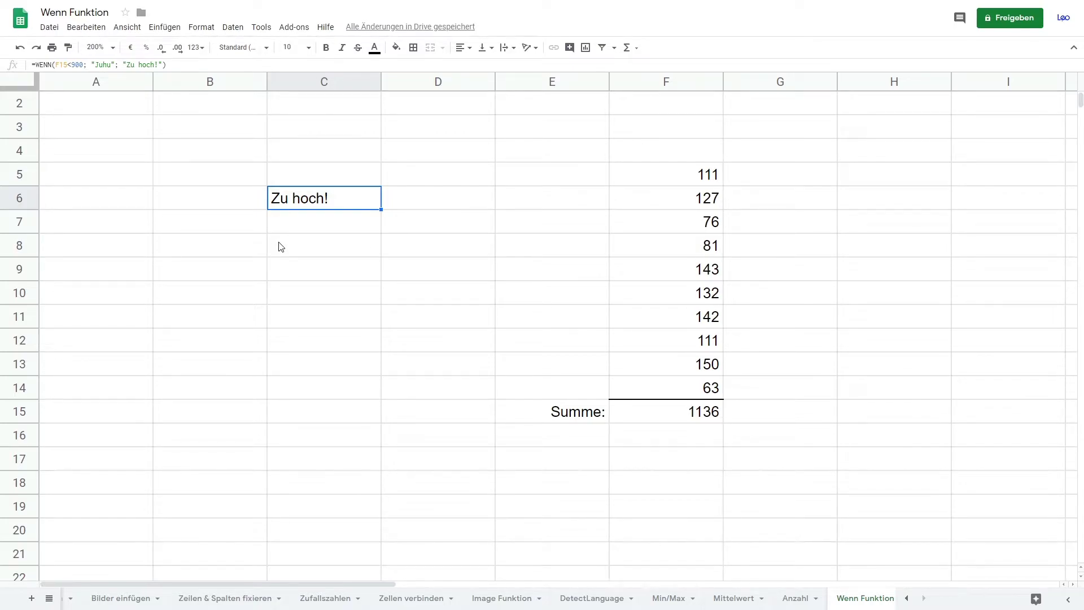
{"action": "double_click", "coordinate": [325, 197]}
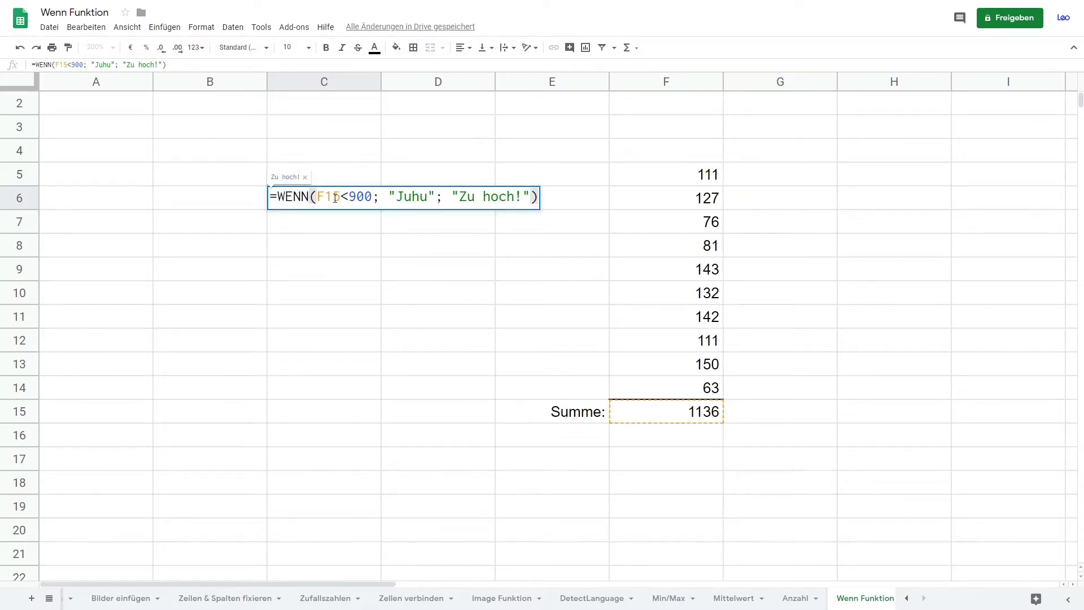
{"action": "left_click_drag", "start_coordinate": [341, 197], "coordinate": [317, 197]}
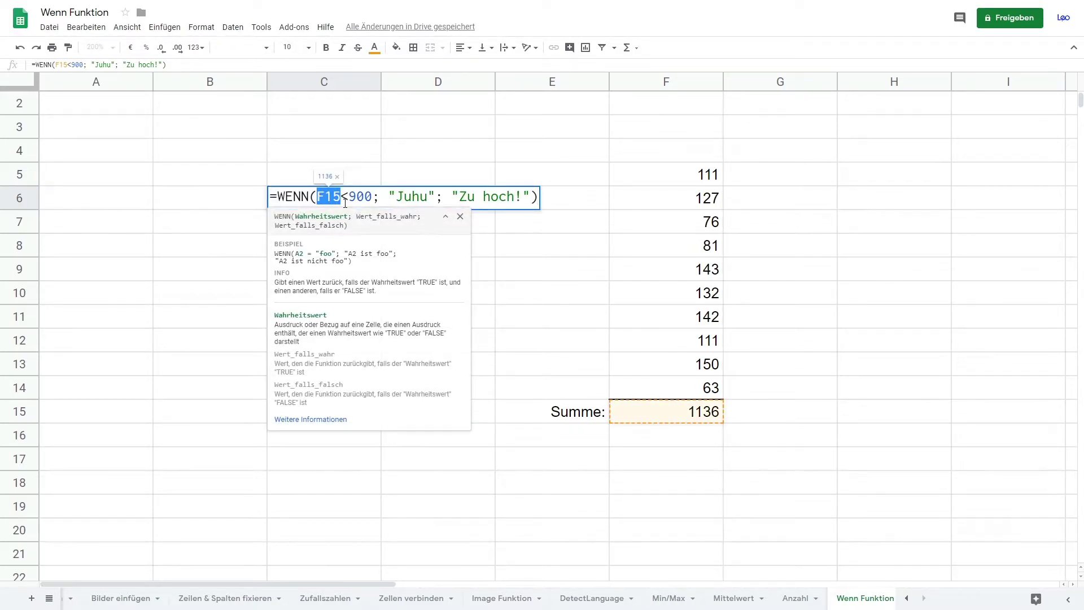
{"action": "type", "text": "SUMME"}
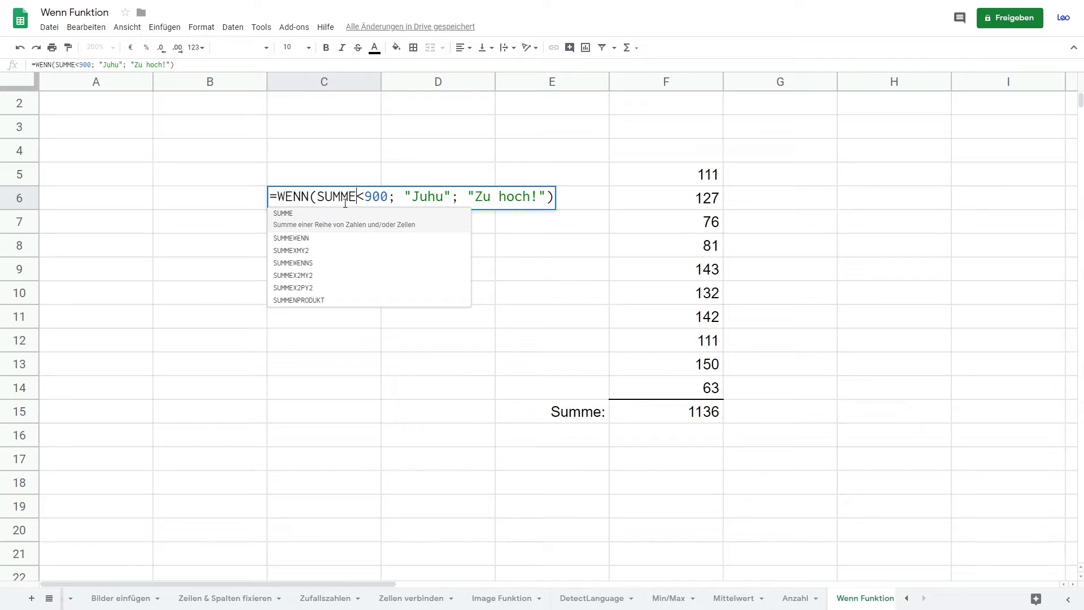
{"action": "type", "text": "("}
{"action": "mouse_move", "coordinate": [683, 176]}
{"action": "left_mouse_down"}
{"action": "mouse_move", "coordinate": [658, 384]}
{"action": "mouse_move", "coordinate": [621, 356]}
{"action": "left_mouse_up"}
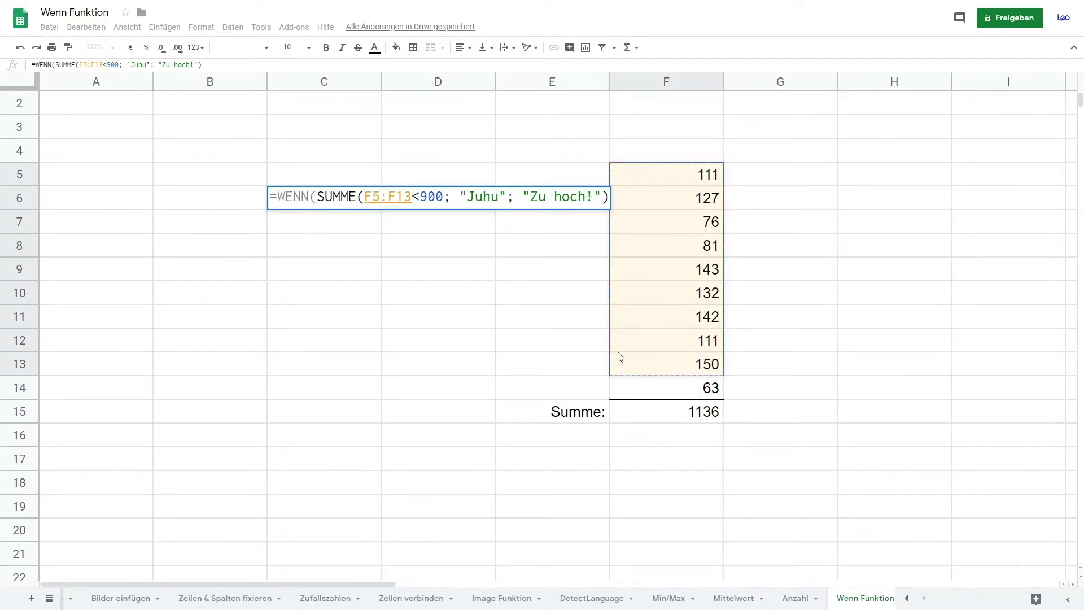
{"action": "type", "text": ")"}
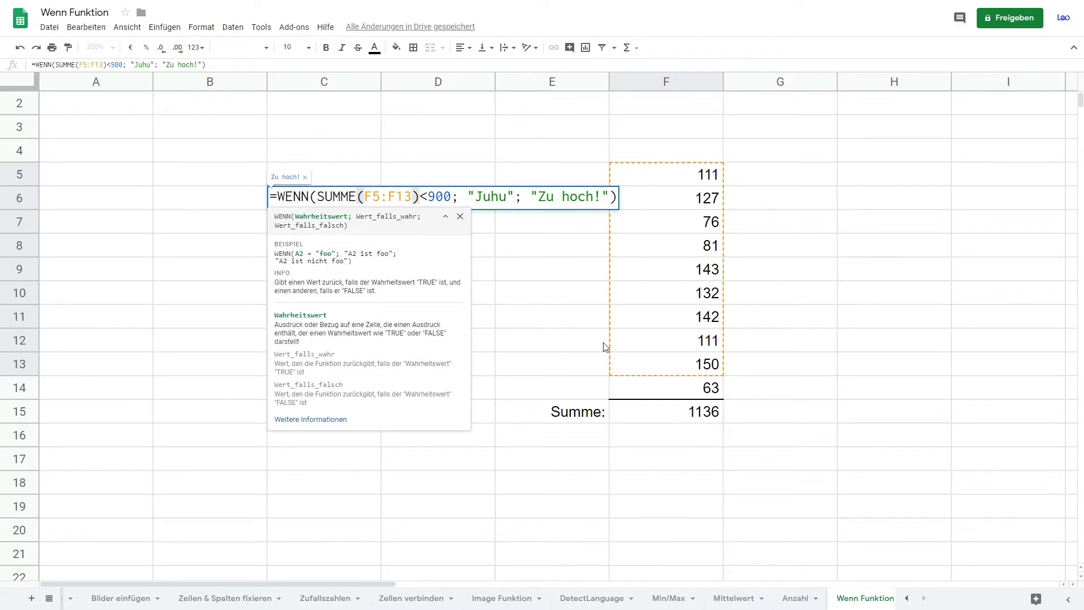
{"action": "key", "text": "Return"}
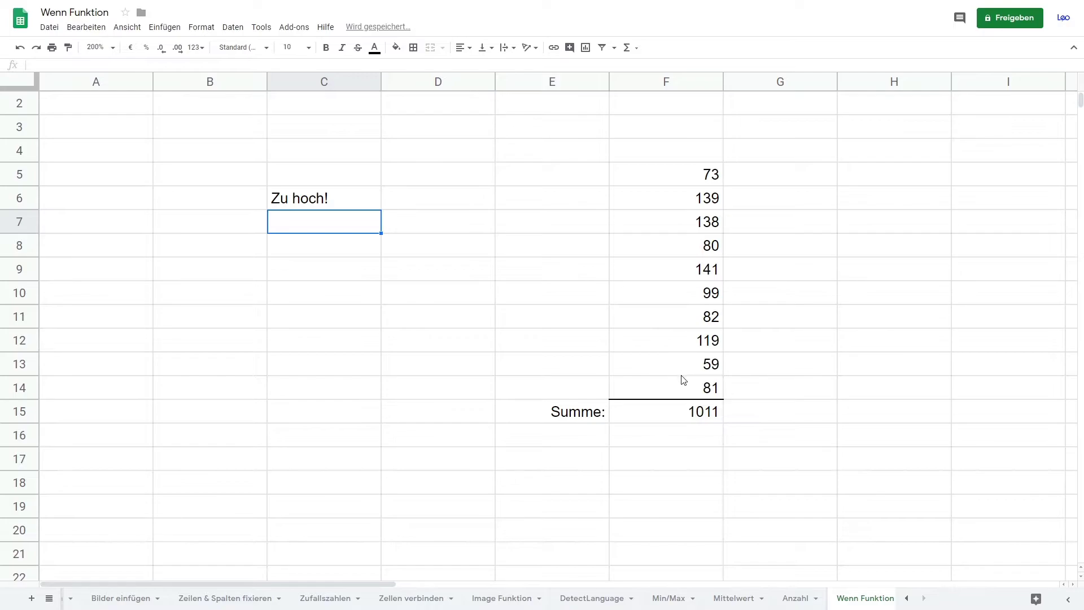
- Refresh the random numbers and check the F15 sum and C6's Juhu result
{"action": "key", "text": "Down"}
{"action": "key", "text": "Down"}
{"action": "key", "text": "Down"}
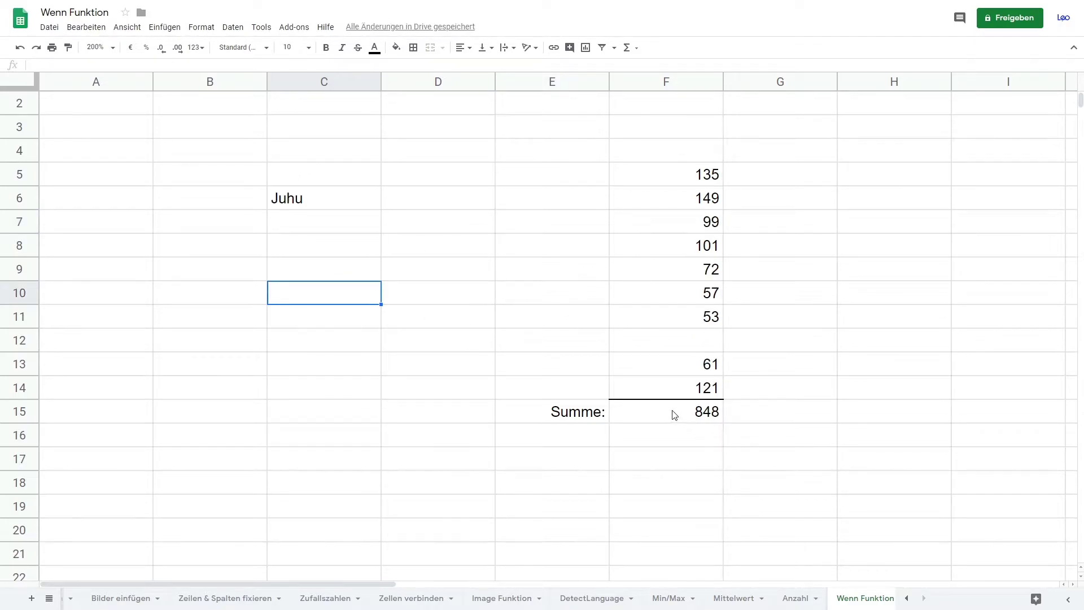
{"action": "left_click", "coordinate": [673, 412]}
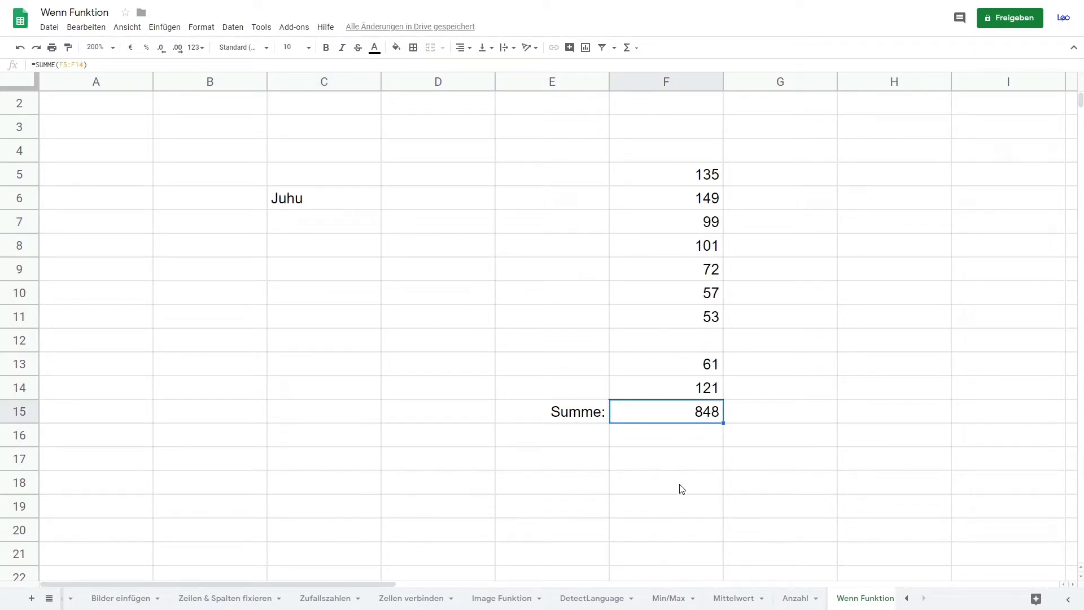
{"action": "left_click", "coordinate": [323, 206]}
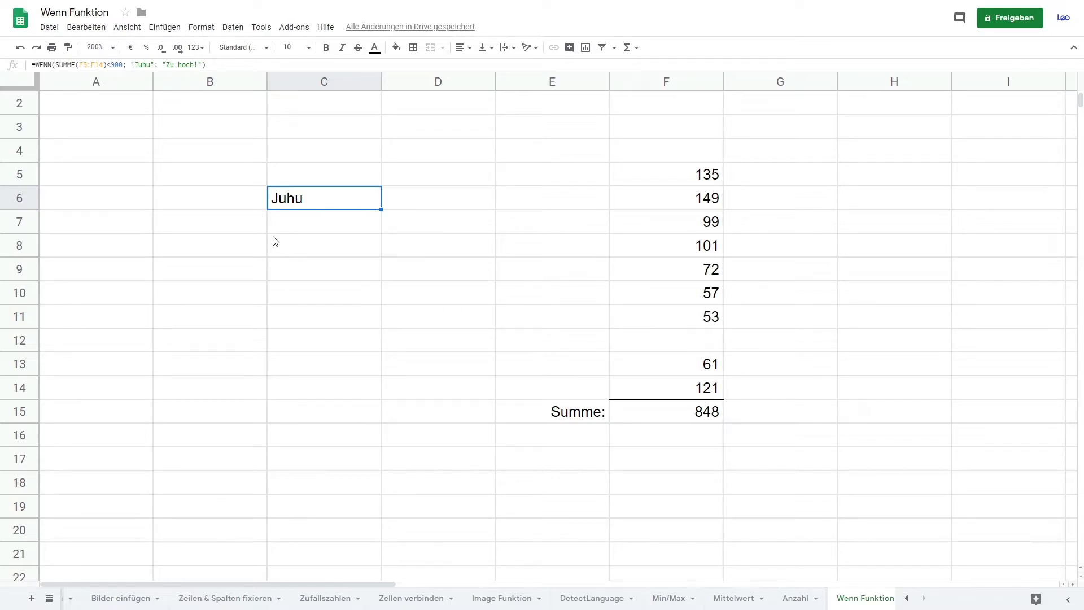
{"action": "left_click", "coordinate": [337, 433]}
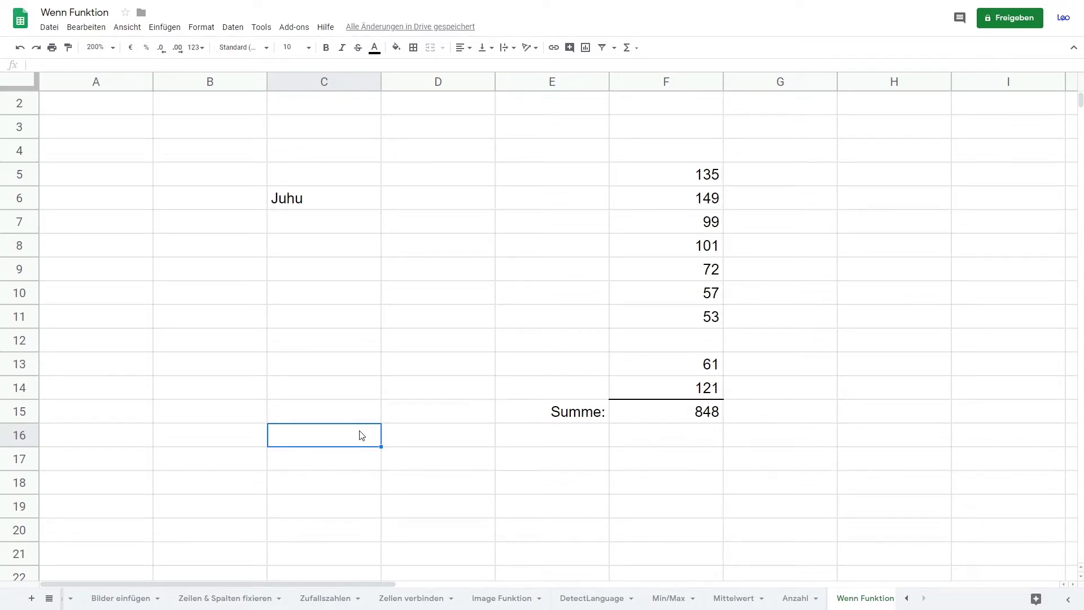
- Enter true in C16 so it displays WAHR
{"action": "type", "text": "tune"}
{"action": "key", "text": "BackSpace"}
{"action": "key", "text": "BackSpace"}
{"action": "type", "text": "r"}
{"action": "type", "text": "rue"}
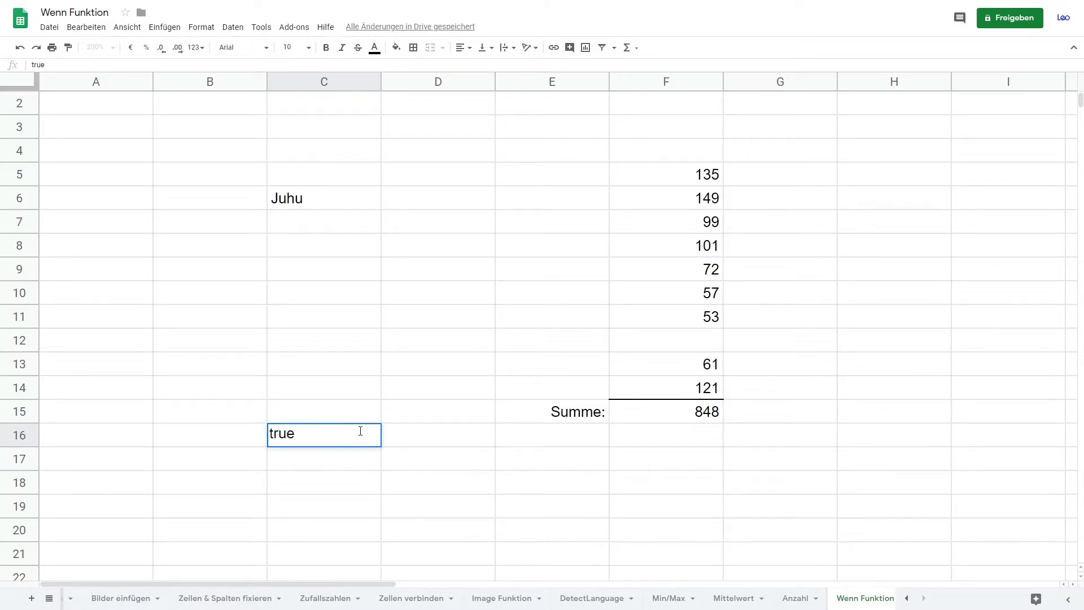
{"action": "key", "text": "Return"}
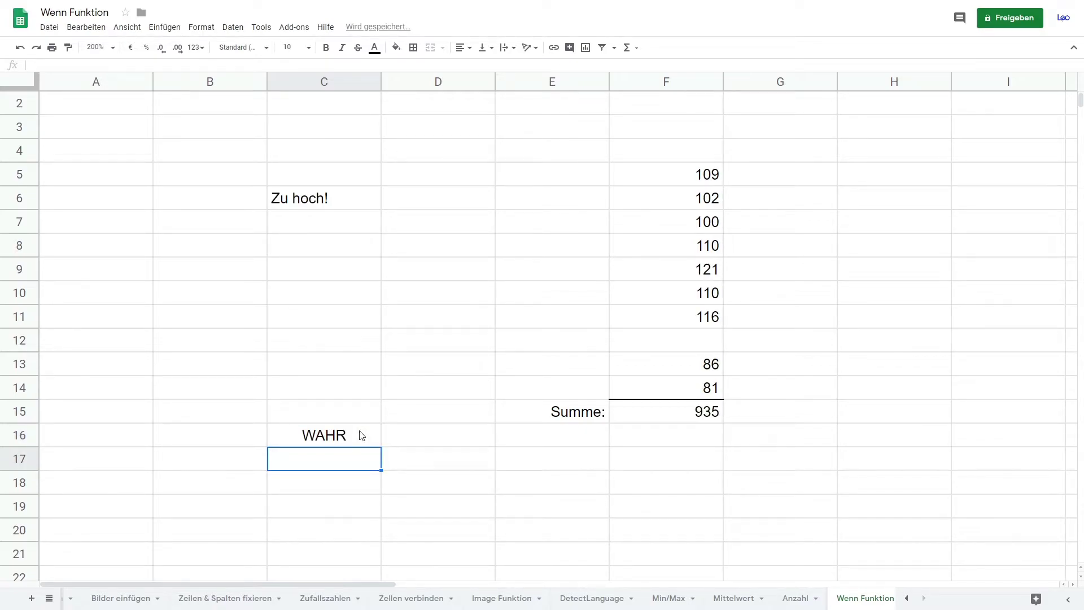
{"action": "left_click", "coordinate": [361, 435]}
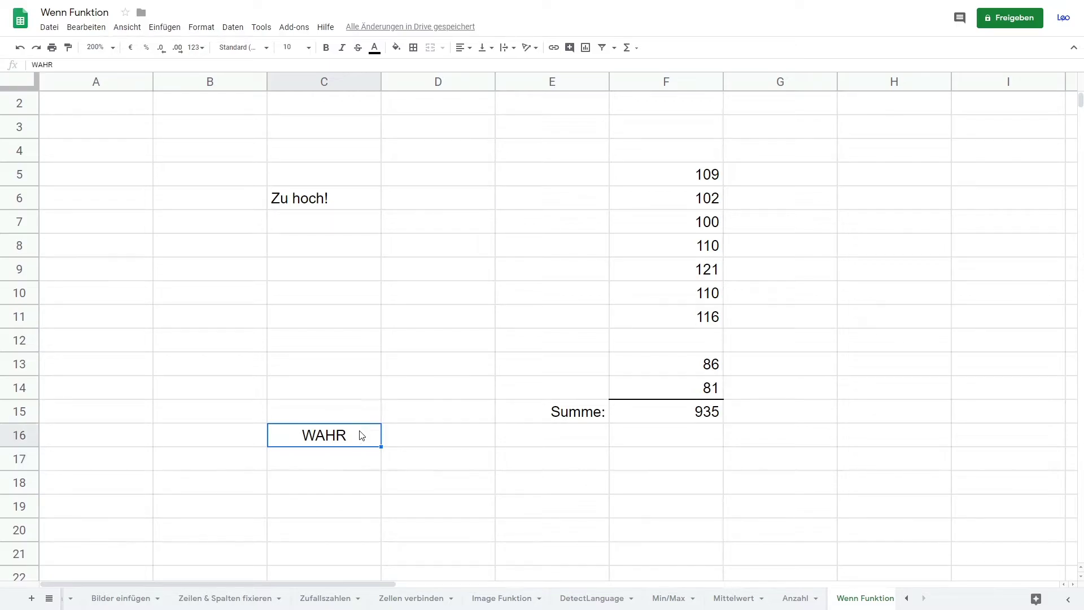
- Enter false in C17 so it displays FALSCH
{"action": "left_click", "coordinate": [335, 472]}
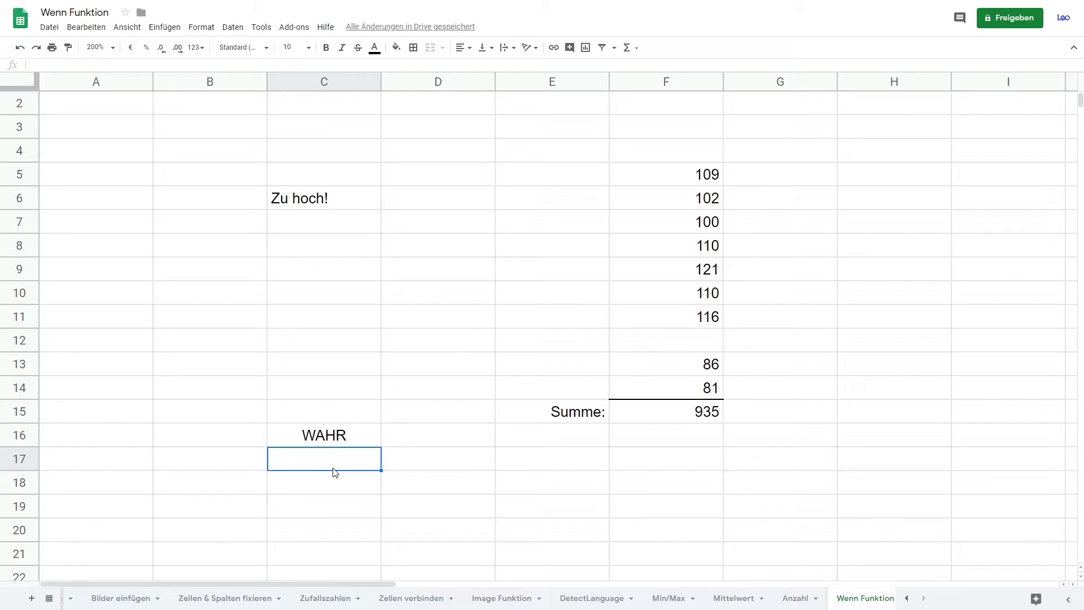
{"action": "type", "text": "false"}
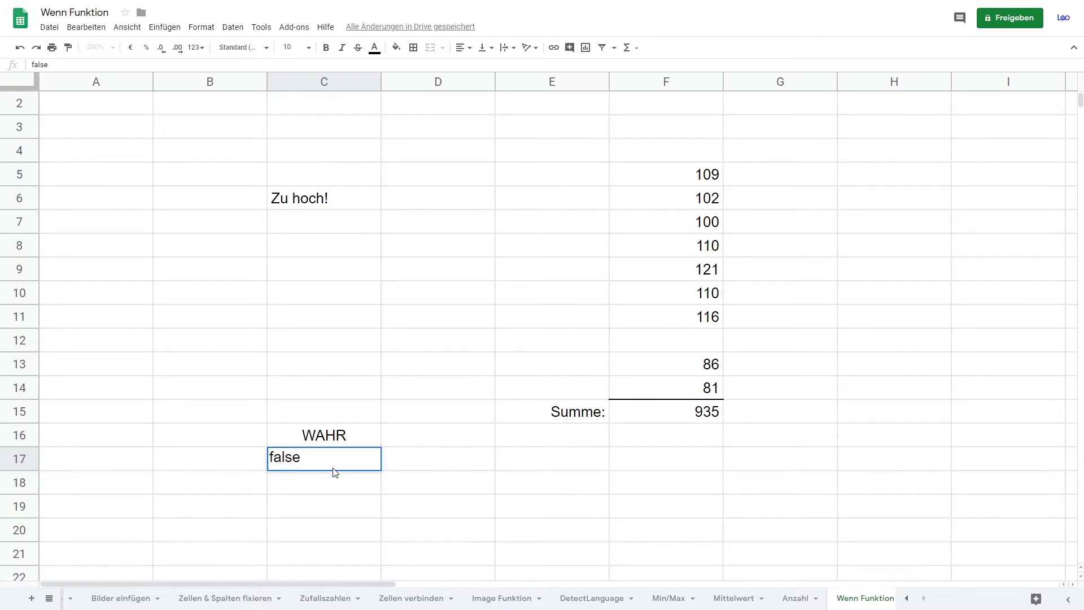
{"action": "key", "text": "Return"}
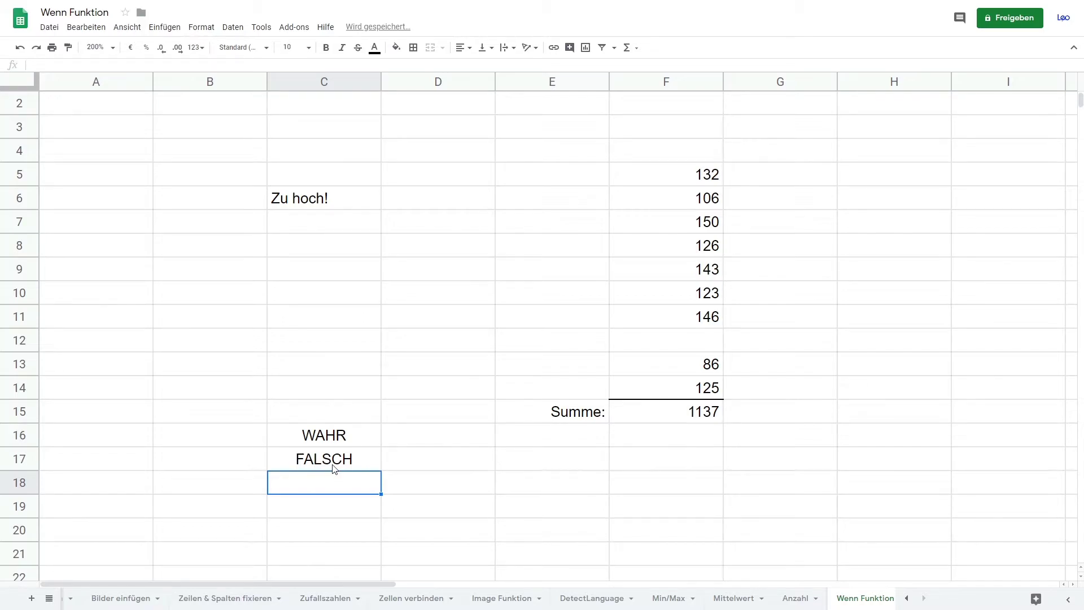
{"action": "left_click", "coordinate": [335, 468]}
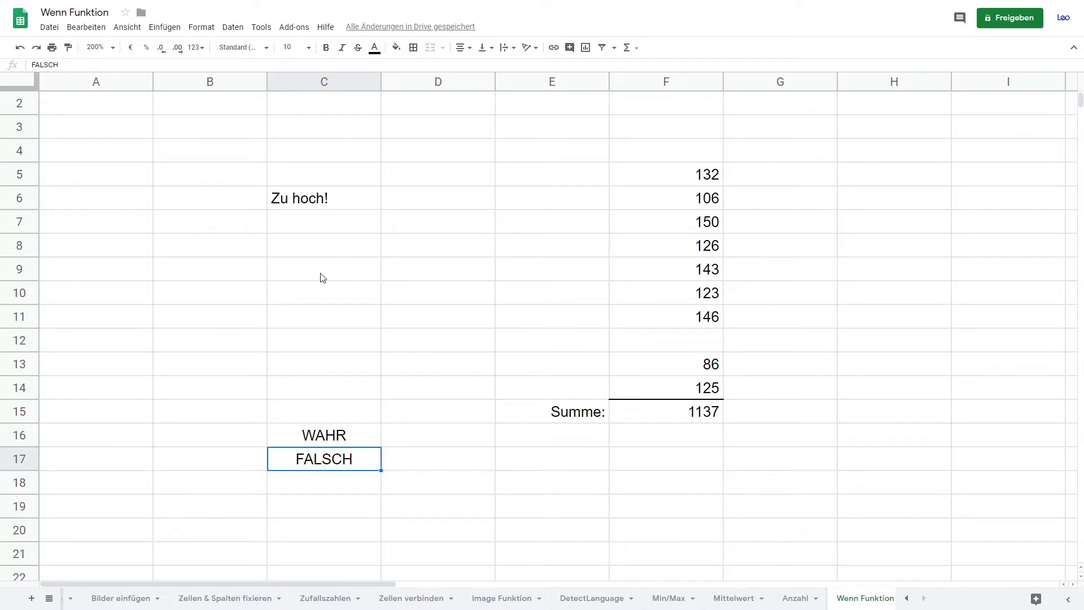
- Enter =WENN(C16; "wahr"; "falsch") in C10 so it displays wahr
{"action": "left_click", "coordinate": [323, 293]}
{"action": "type", "text": "="}
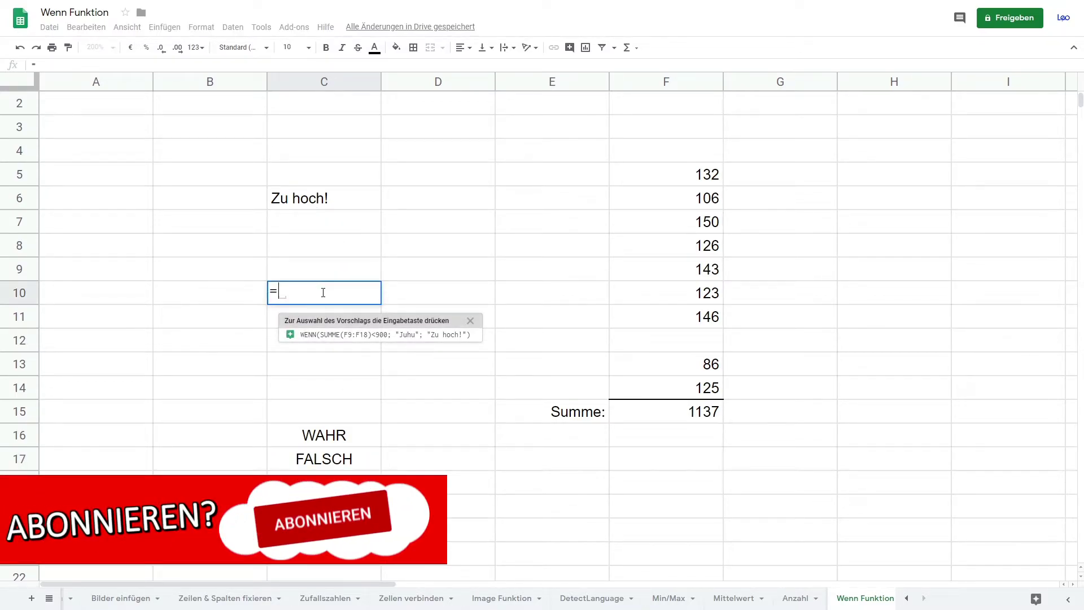
{"action": "type", "text": "WENN("}
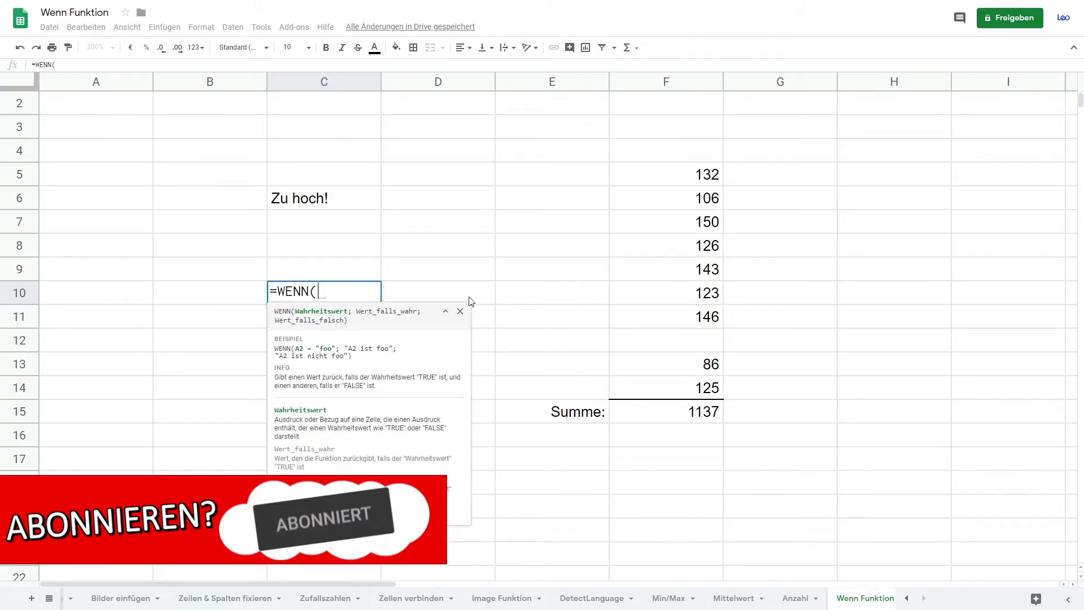
{"action": "left_click", "coordinate": [460, 311]}
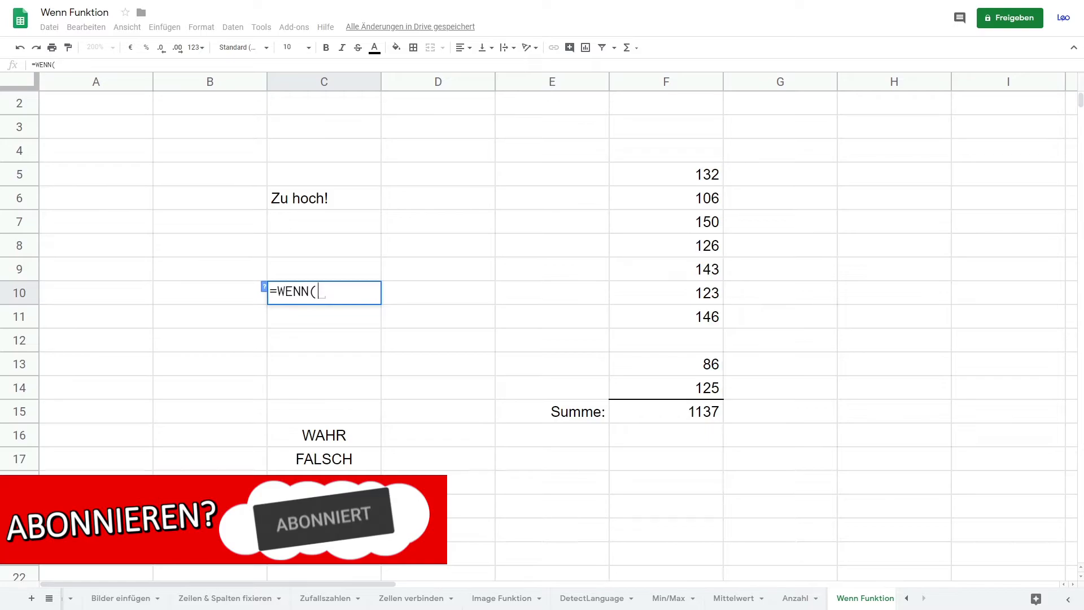
{"action": "left_click", "coordinate": [324, 435]}
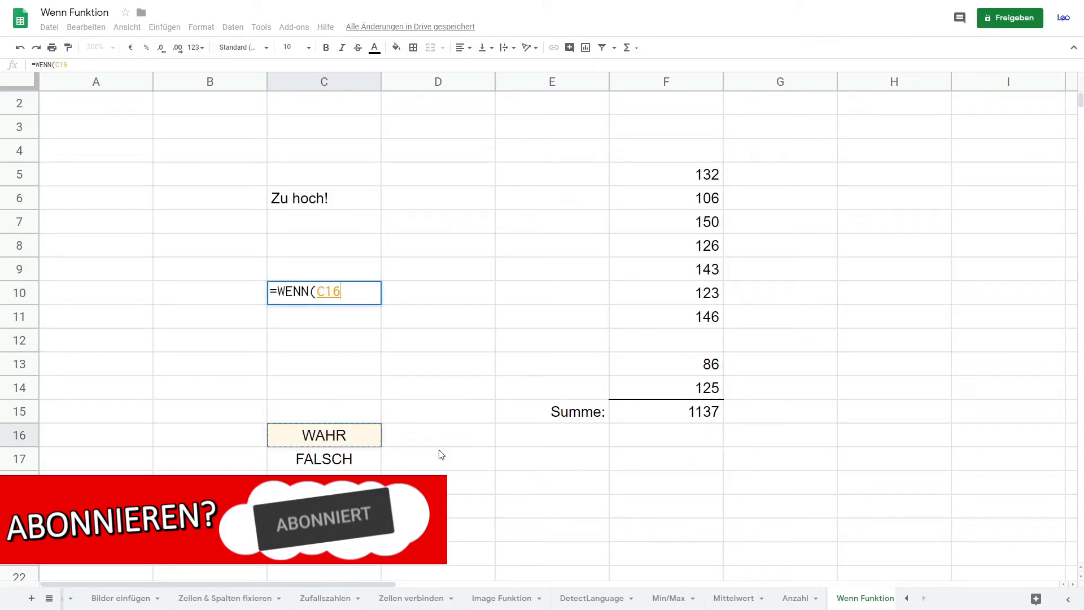
{"action": "type", "text": "; "}
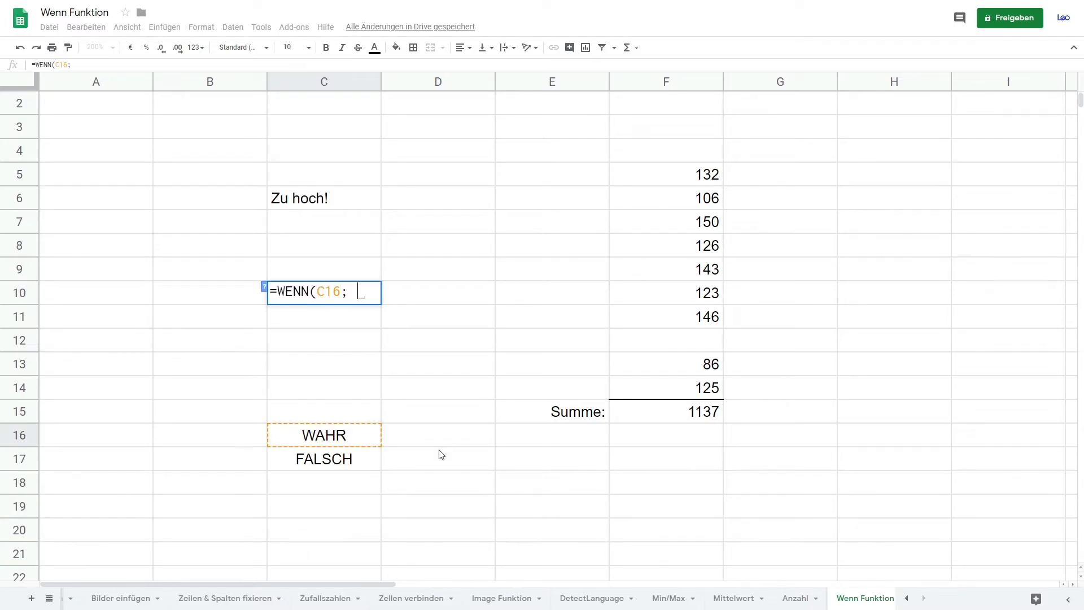
{"action": "type", "text": "\"WAHR"}
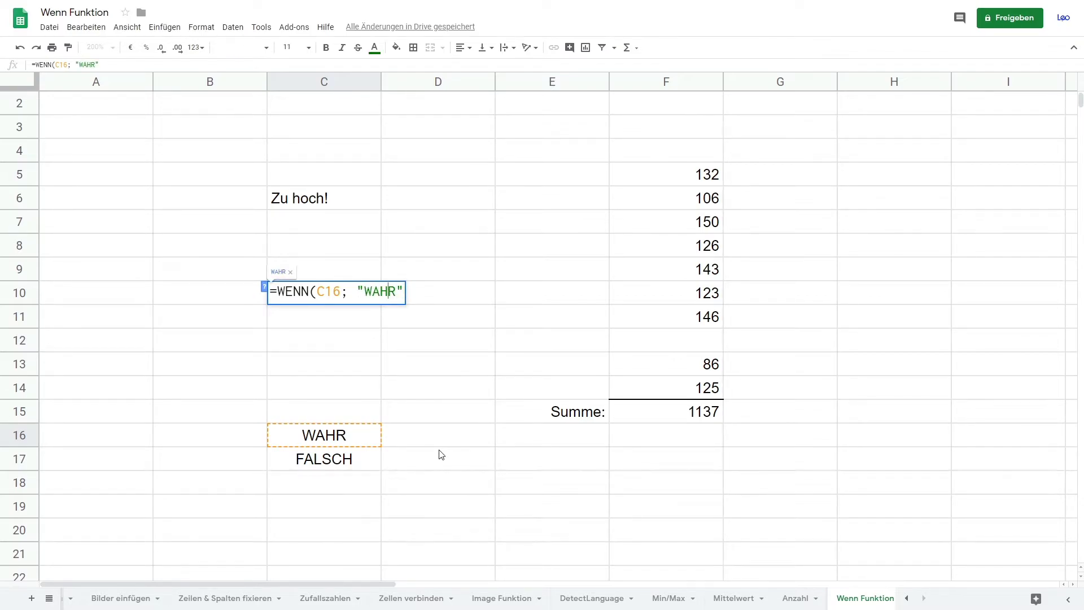
{"action": "key", "text": "BackSpace"}
{"action": "key", "text": "BackSpace"}
{"action": "key", "text": "BackSpace"}
{"action": "key", "text": "BackSpace"}
{"action": "type", "text": "wahr\"; "}
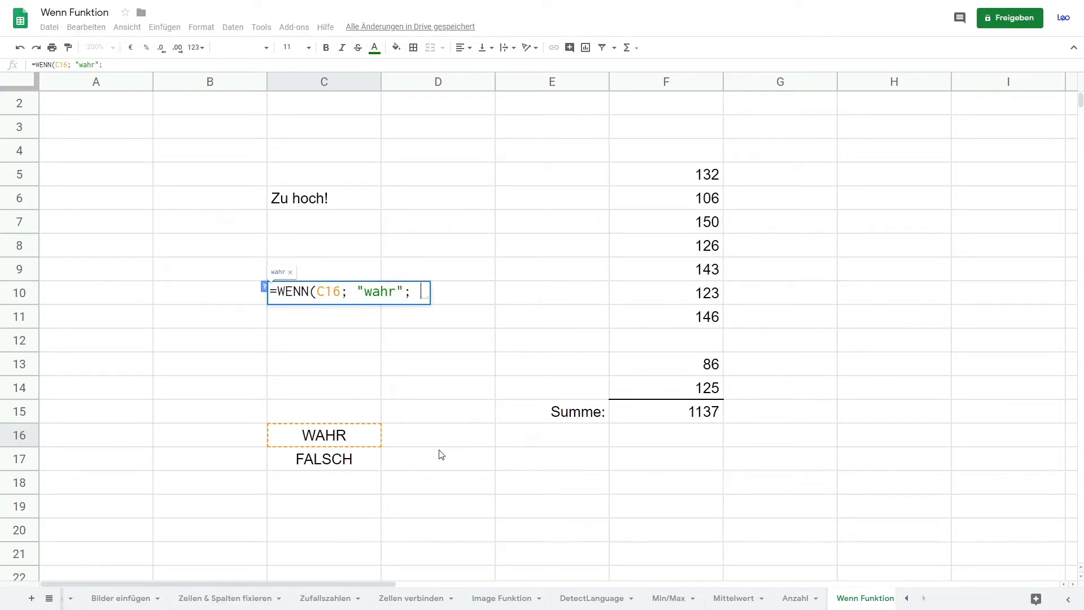
{"action": "type", "text": "\"falsc"}
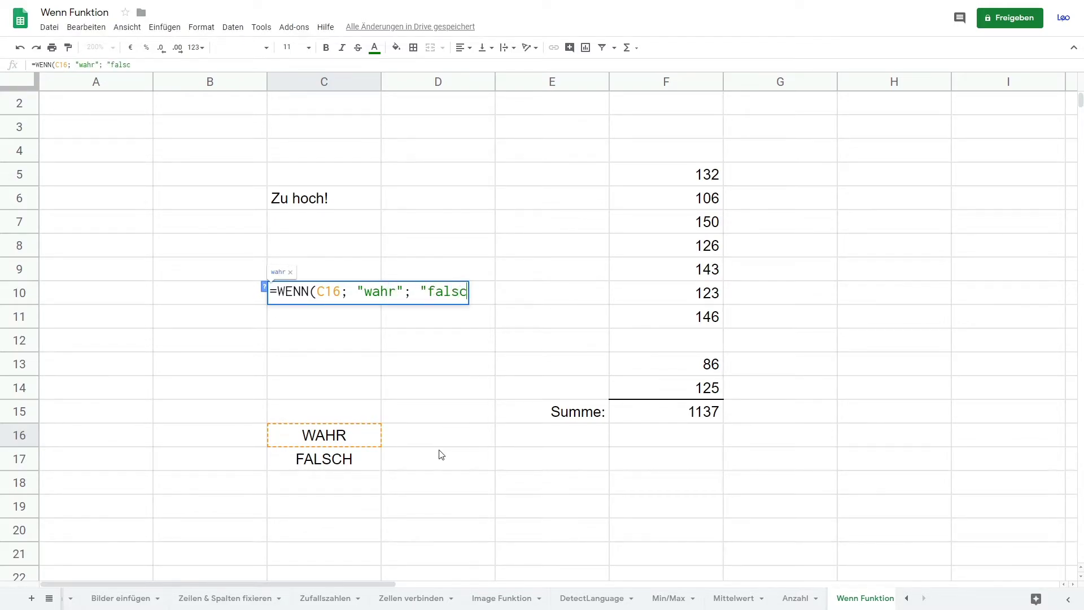
{"action": "type", "text": "h\")"}
{"action": "key", "text": "Return"}
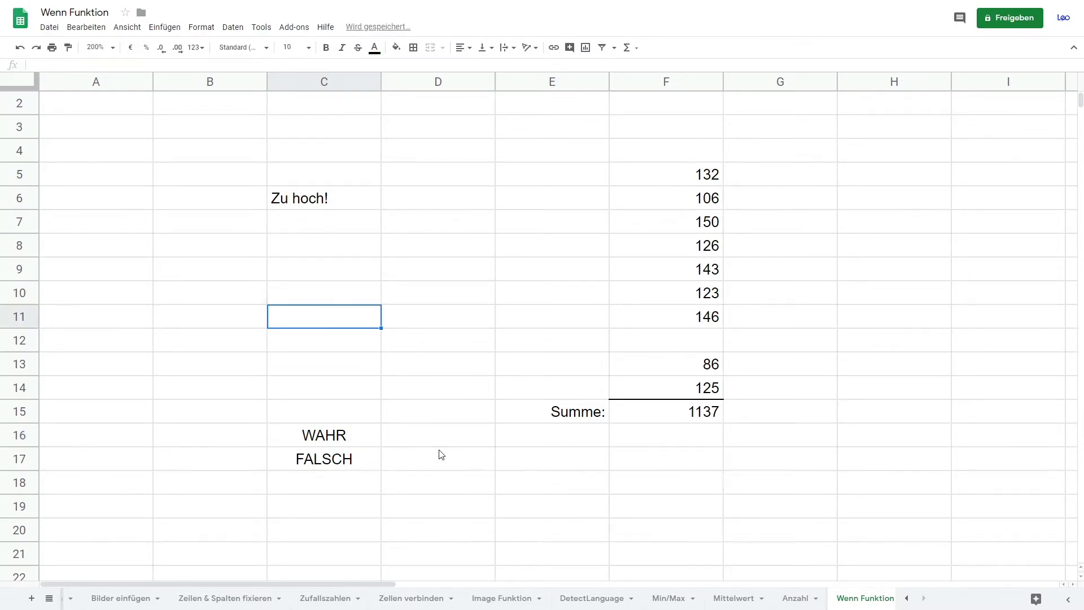
{"action": "key", "text": "Up"}
{"action": "key", "text": "Up"}
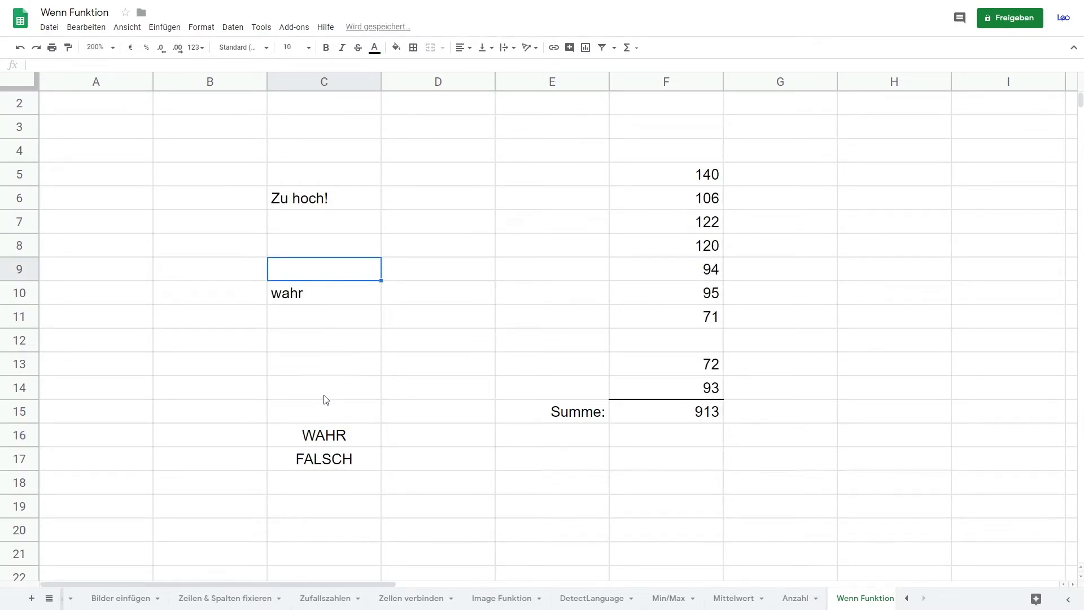
- Enter =WENN(C17; "wahr"; "falsch") in C11 so it displays falsch
{"action": "left_click", "coordinate": [308, 316]}
{"action": "type", "text": "="}
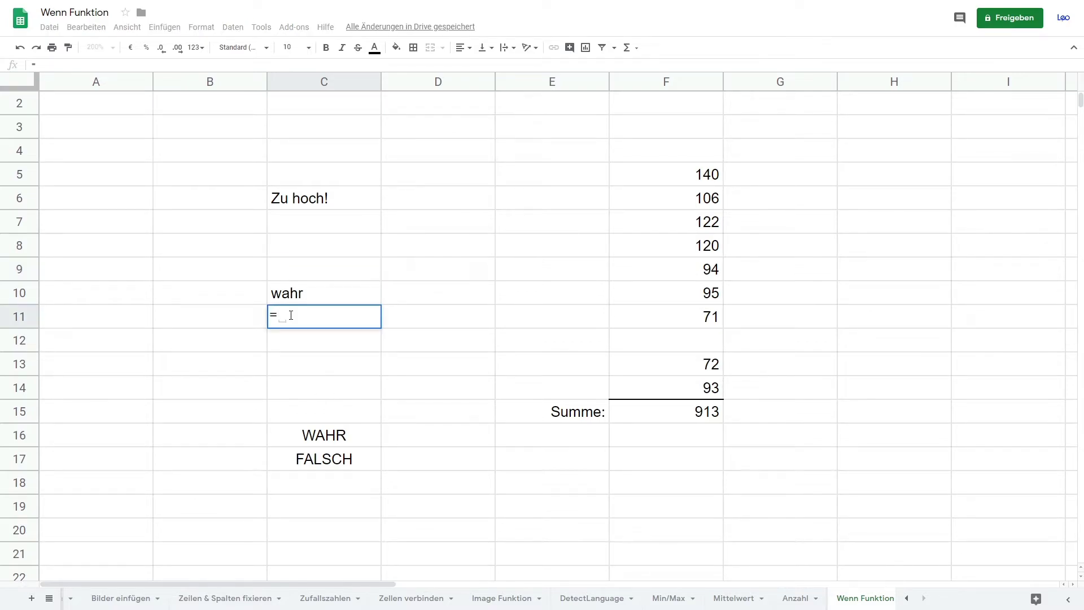
{"action": "type", "text": "WENN("}
{"action": "left_click", "coordinate": [335, 458]}
{"action": "type", "text": ";"}
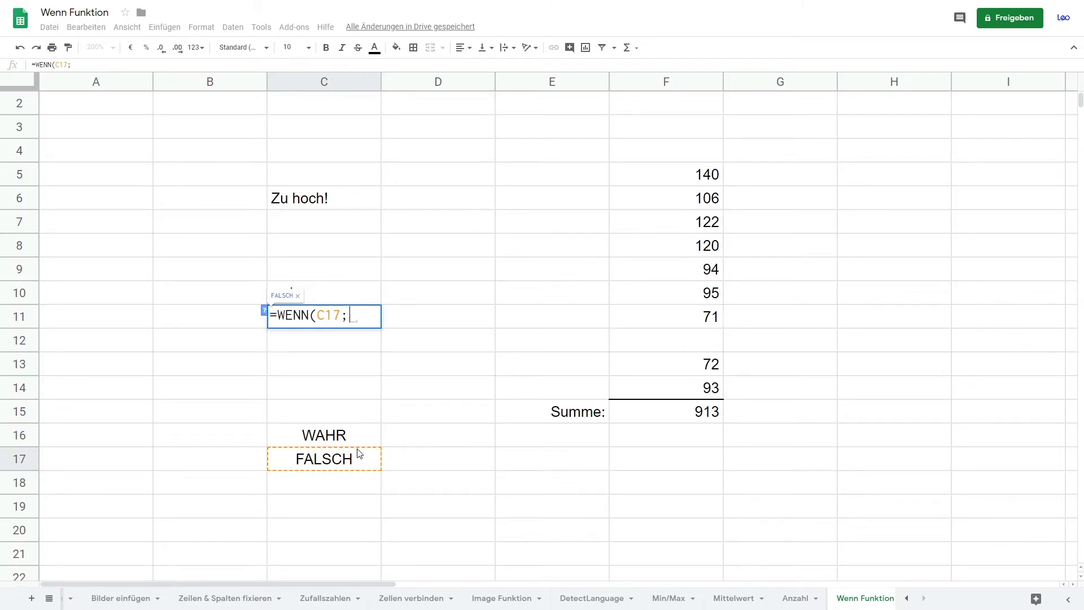
{"action": "type", "text": "\"wahr\"; \"falsch\")"}
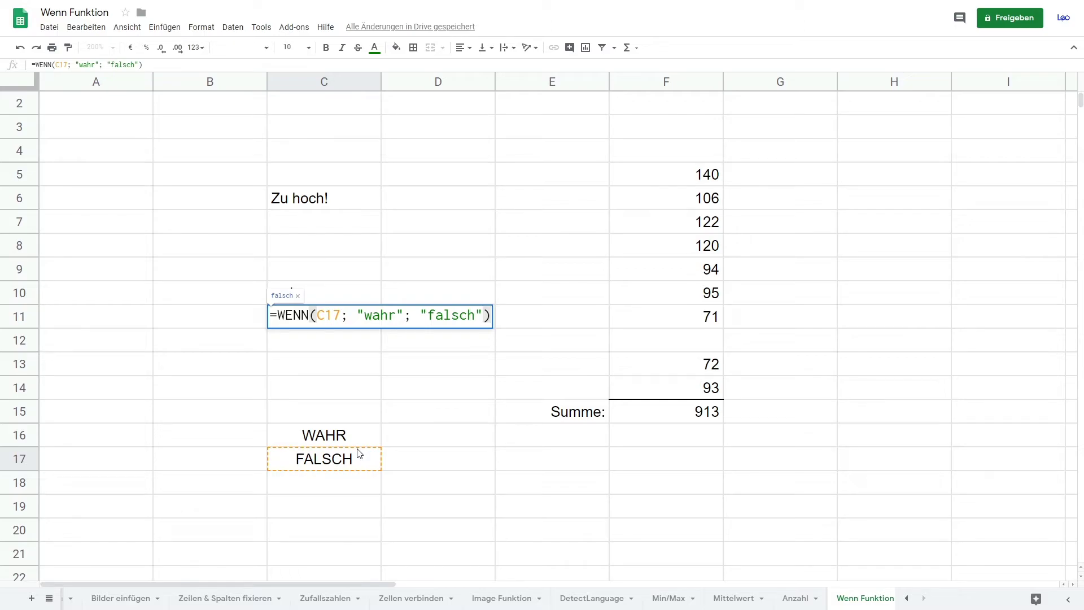
{"action": "key", "text": "Return"}
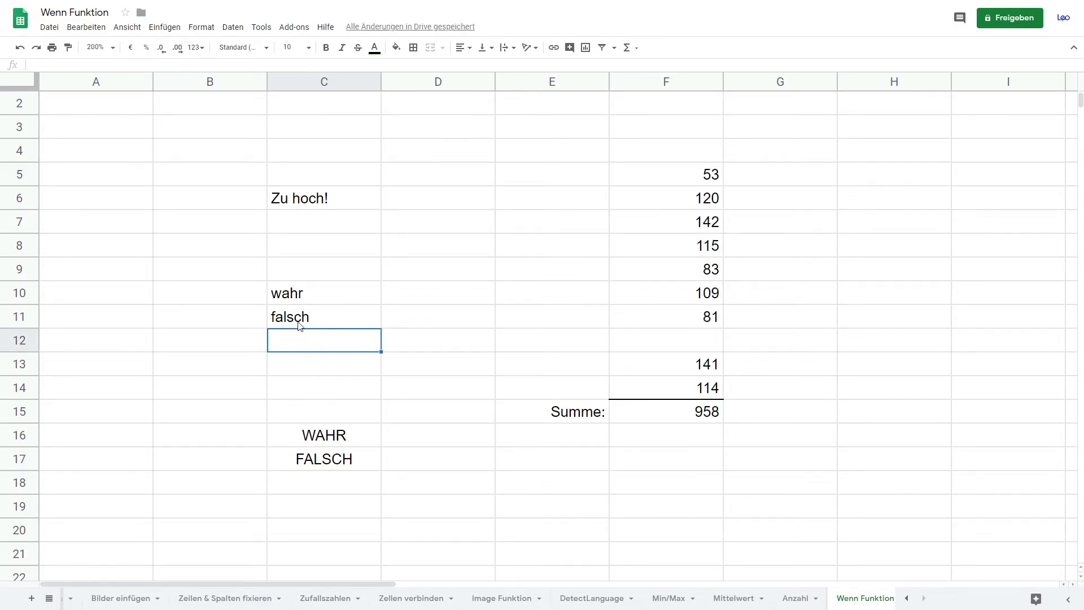
{"action": "left_click", "coordinate": [337, 481]}
- Try wahr, then true, as the typed truth value in C18
{"action": "type", "text": "true"}
{"action": "key", "text": "BackSpace"}
{"action": "key", "text": "BackSpace"}
{"action": "key", "text": "BackSpace"}
{"action": "key", "text": "BackSpace"}
{"action": "type", "text": "false"}
{"action": "key", "text": "BackSpace"}
{"action": "key", "text": "BackSpace"}
{"action": "key", "text": "BackSpace"}
{"action": "key", "text": "BackSpace"}
{"action": "key", "text": "BackSpace"}
{"action": "type", "text": "wahr"}
{"action": "key", "text": "Return"}
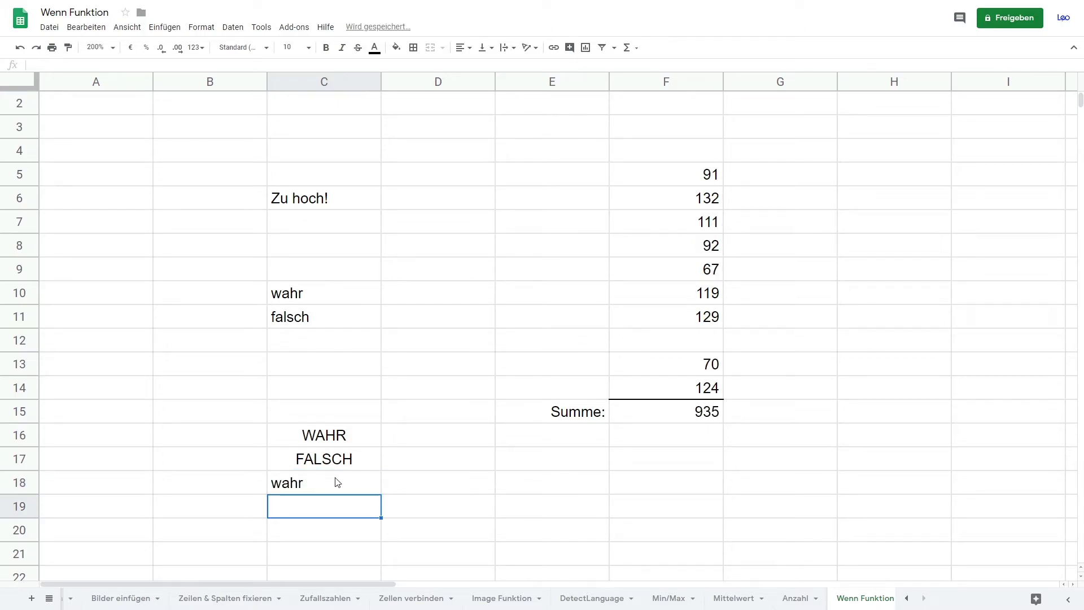
{"action": "left_click", "coordinate": [337, 482]}
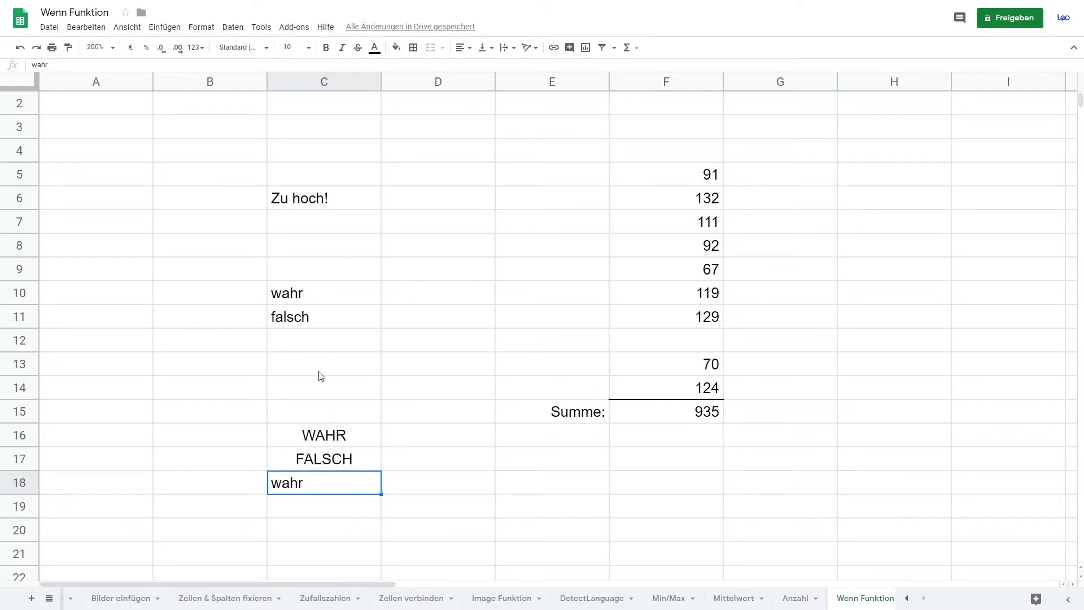
{"action": "double_click", "coordinate": [332, 482]}
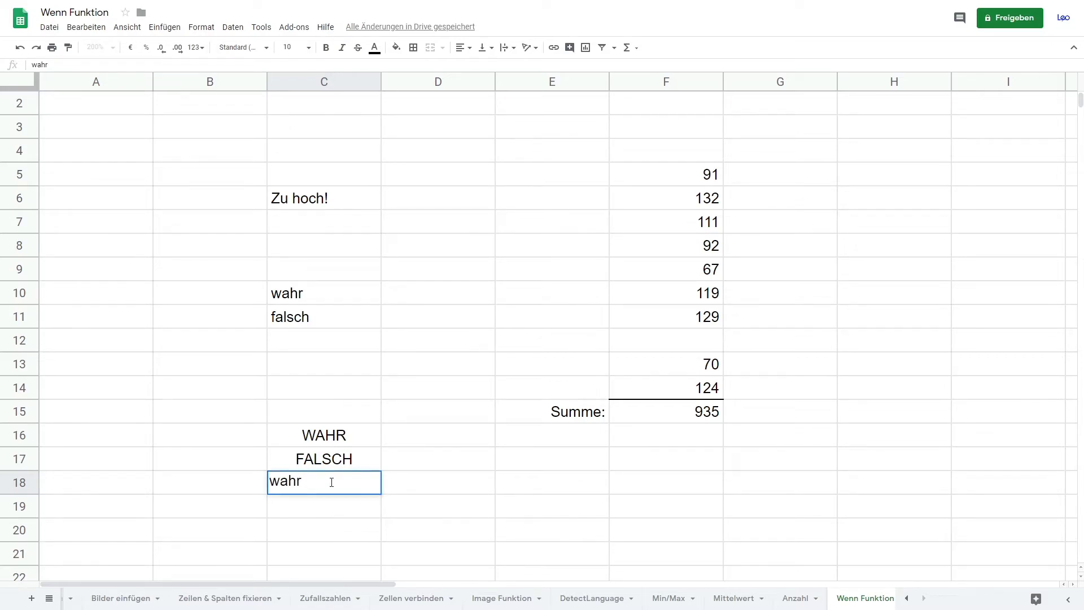
{"action": "key", "text": "BackSpace"}
{"action": "key", "text": "BackSpace"}
{"action": "key", "text": "BackSpace"}
{"action": "key", "text": "BackSpace"}
{"action": "type", "text": "true"}
{"action": "key", "text": "Return"}
- Replace C18's content with the function =WAHR()
{"action": "left_click", "coordinate": [332, 486]}
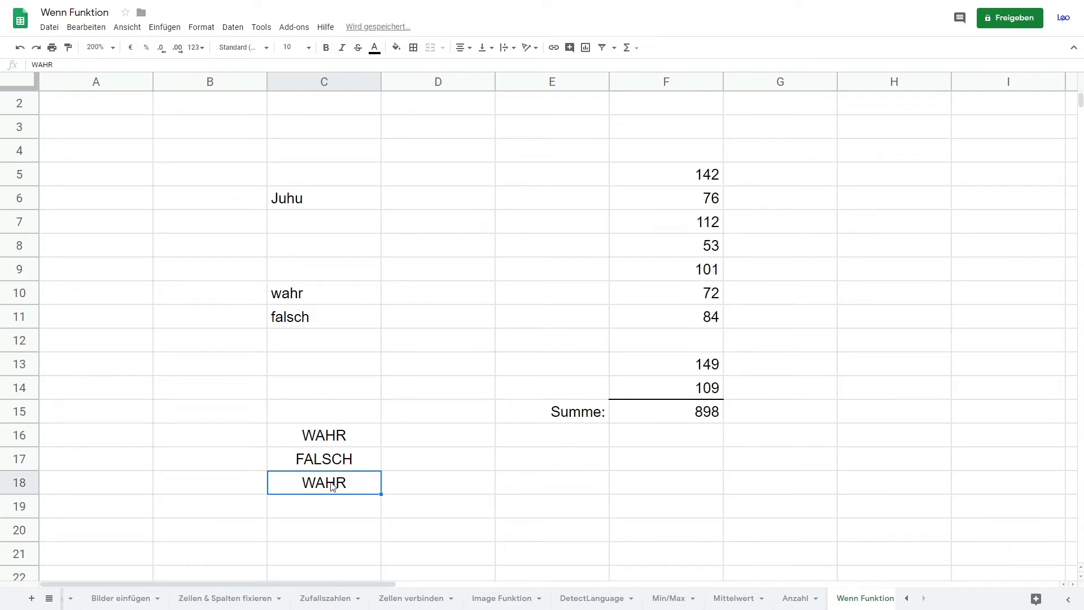
{"action": "key", "text": "Delete"}
{"action": "type", "text": "="}
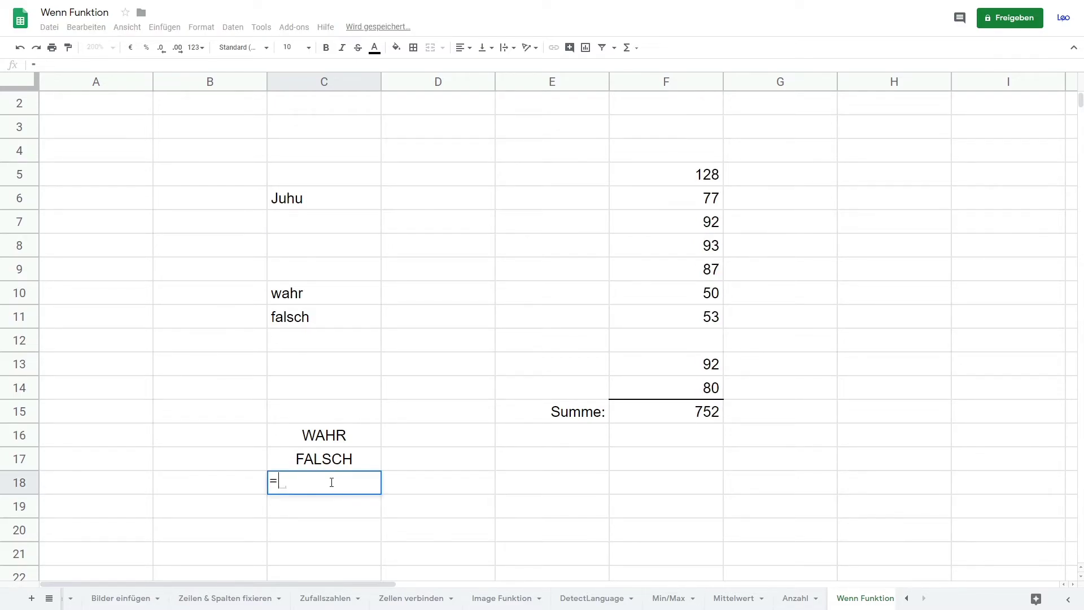
{"action": "type", "text": "WAHR"}
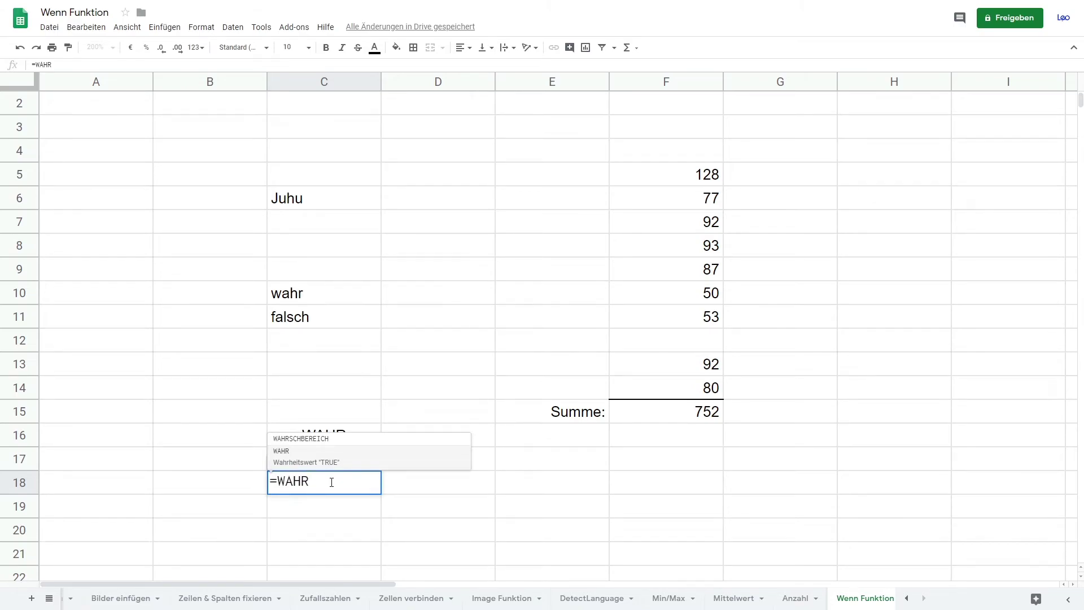
{"action": "type", "text": "()"}
{"action": "key", "text": "Return"}
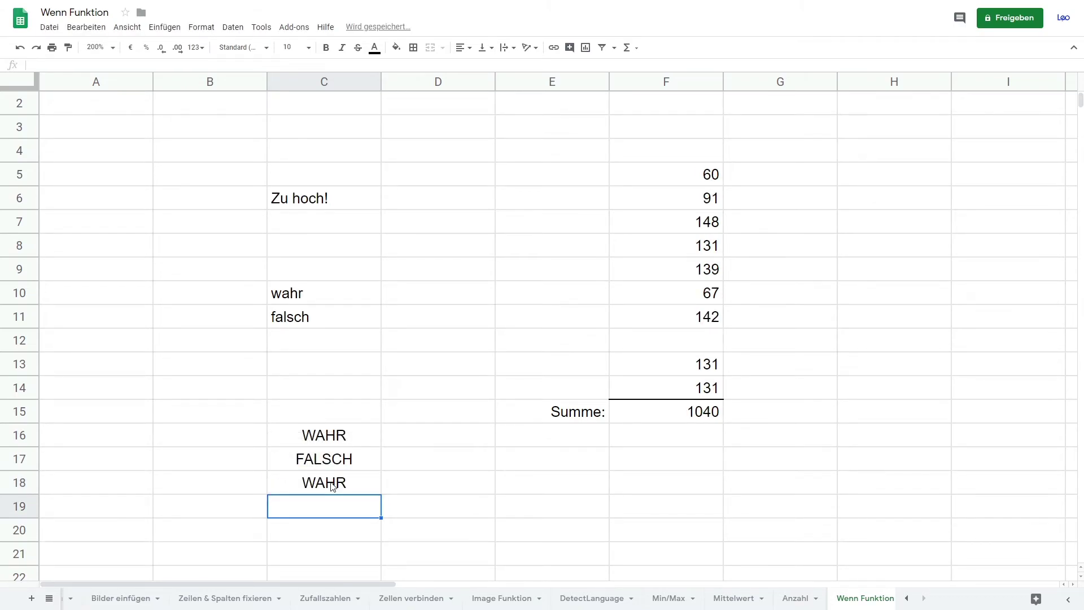
{"action": "left_click", "coordinate": [333, 486]}
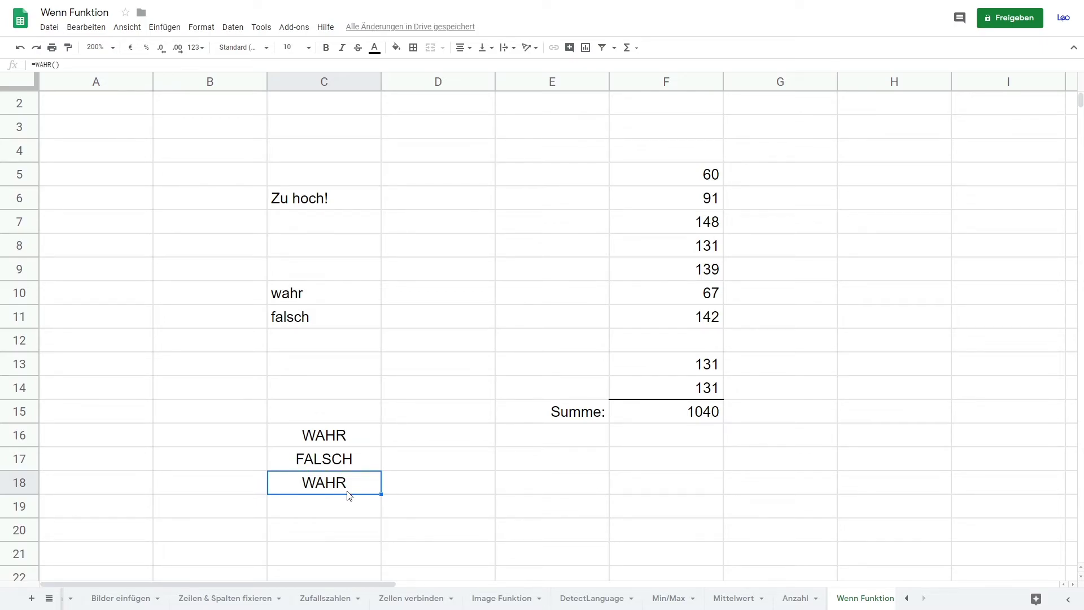
- Enter =FALSE() in C19 so it displays FALSCH
{"action": "left_click", "coordinate": [346, 514]}
{"action": "type", "text": "=FALSE()"}
{"action": "key", "text": "Return"}
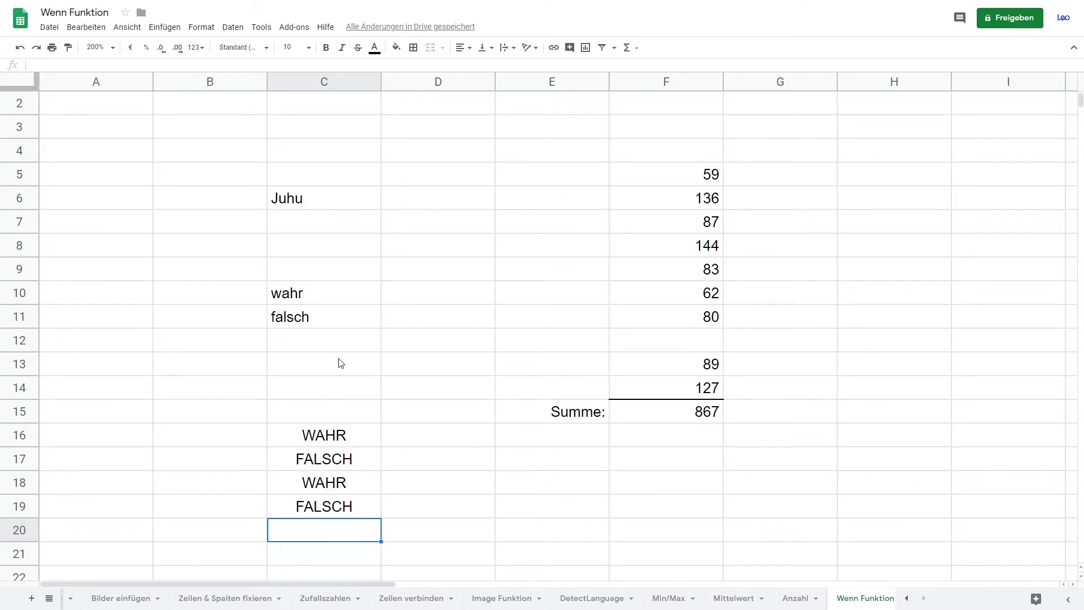
{"action": "double_click", "coordinate": [319, 207]}
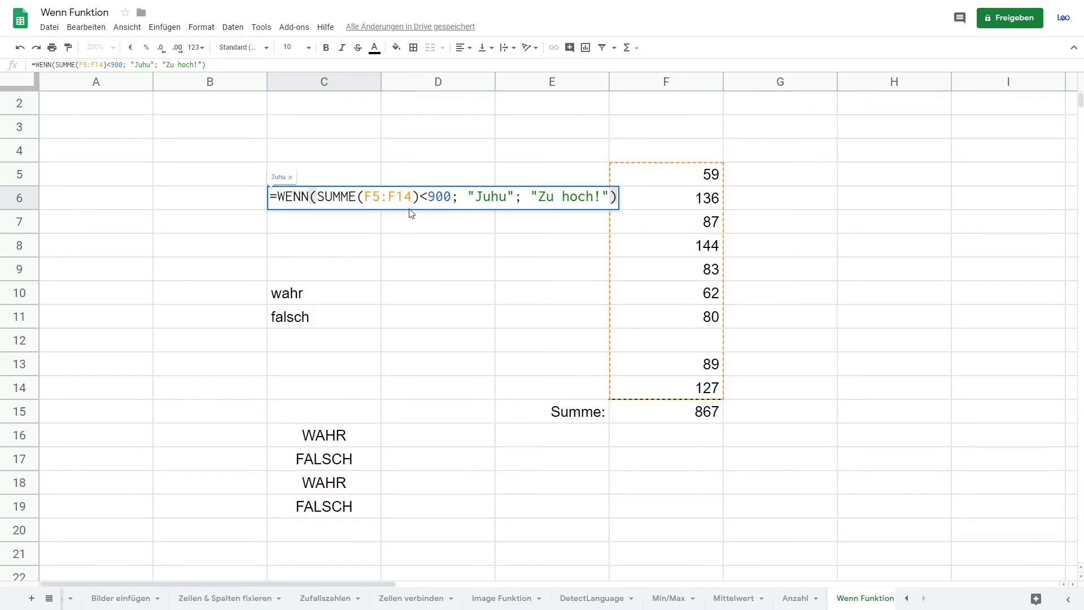
{"action": "left_click", "coordinate": [305, 301]}
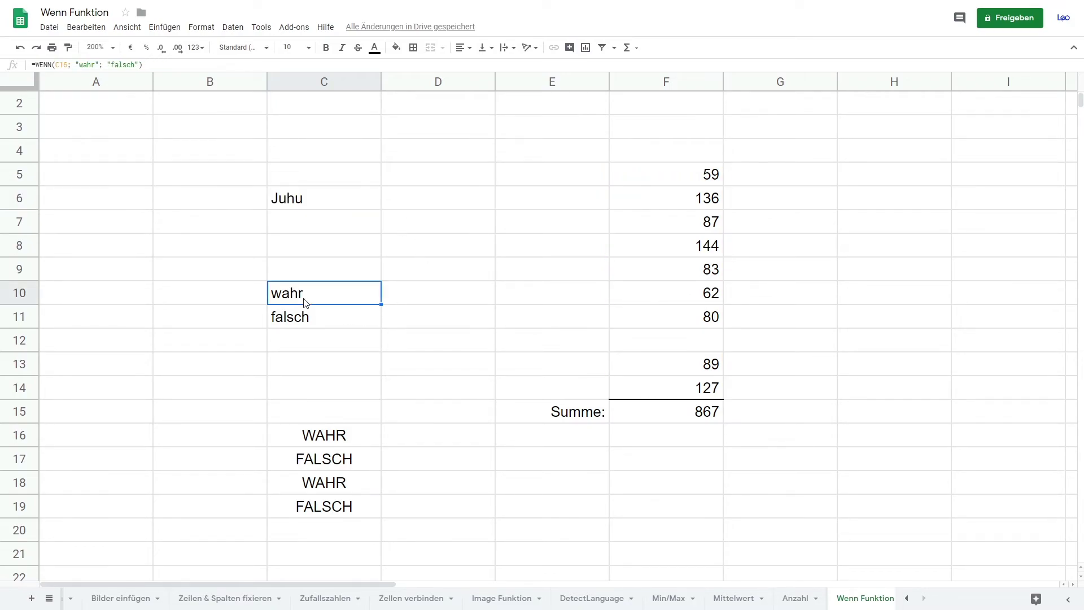
{"action": "double_click", "coordinate": [305, 300]}
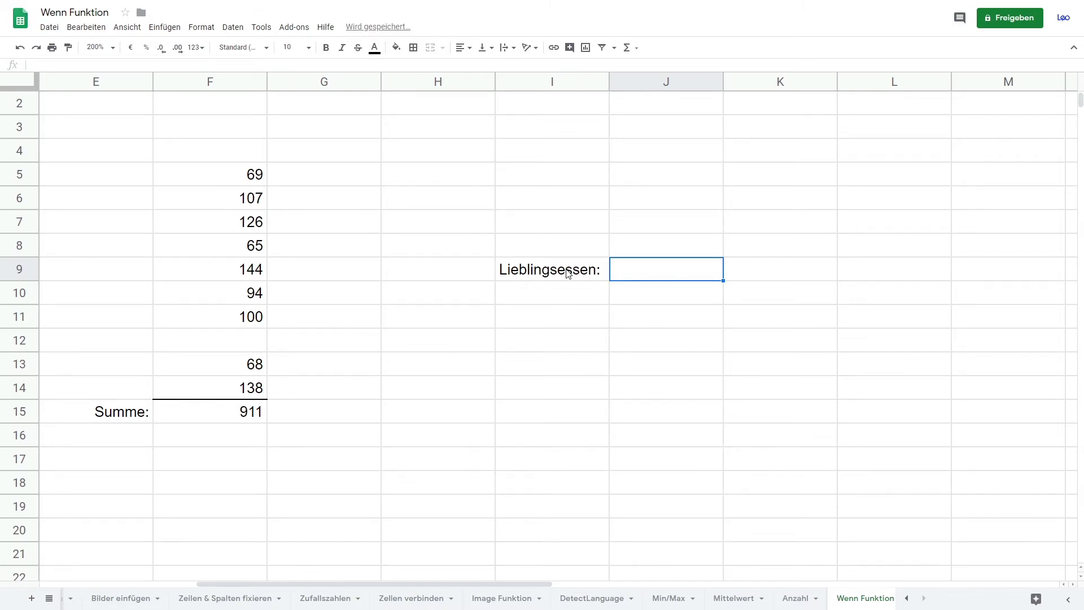
- Enter Nudeln as the favourite food in J9
{"action": "type", "text": "N"}
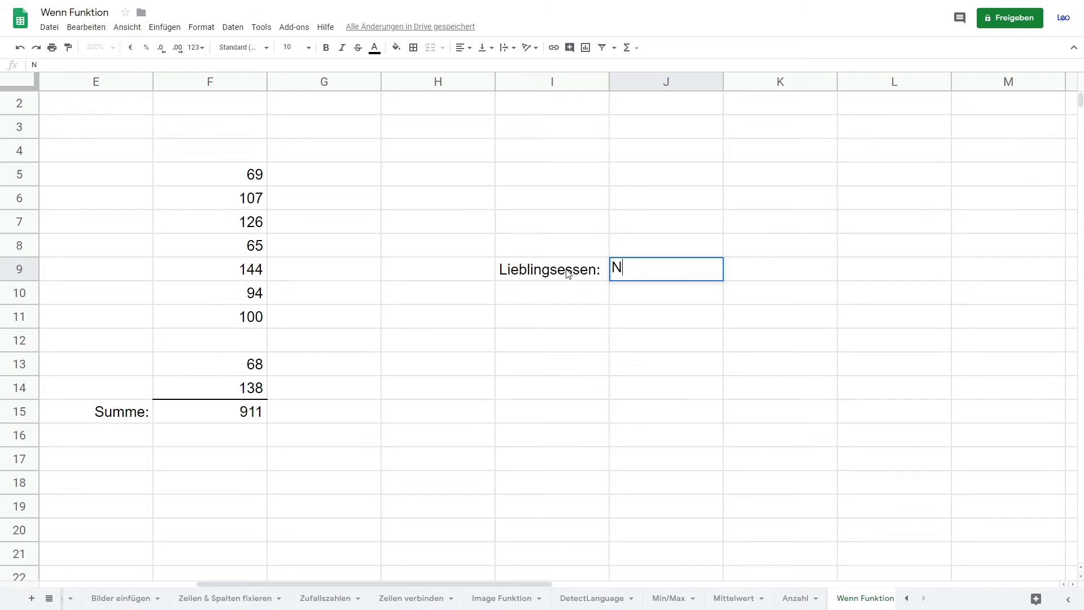
{"action": "type", "text": "udeln"}
{"action": "key", "text": "Return"}
{"action": "key", "text": "Down"}
- In J11 enter =WENN(J9="Nudeln"; "Das ist auch mein Lieblingsessen"; "Das mag ich nicht!")
{"action": "type", "text": "=WENN"}
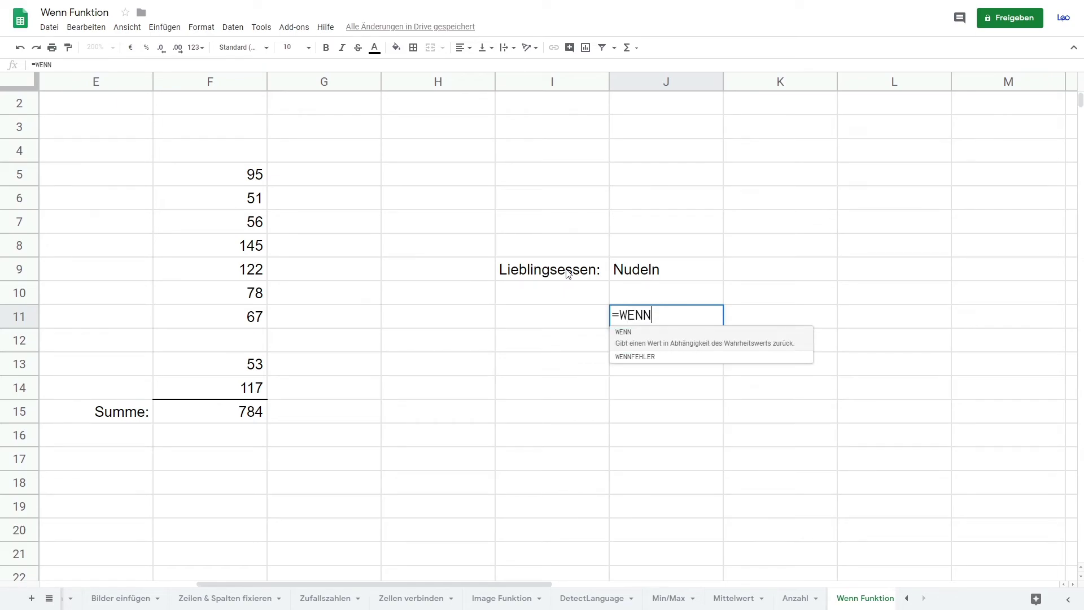
{"action": "type", "text": "("}
{"action": "left_click", "coordinate": [649, 275]}
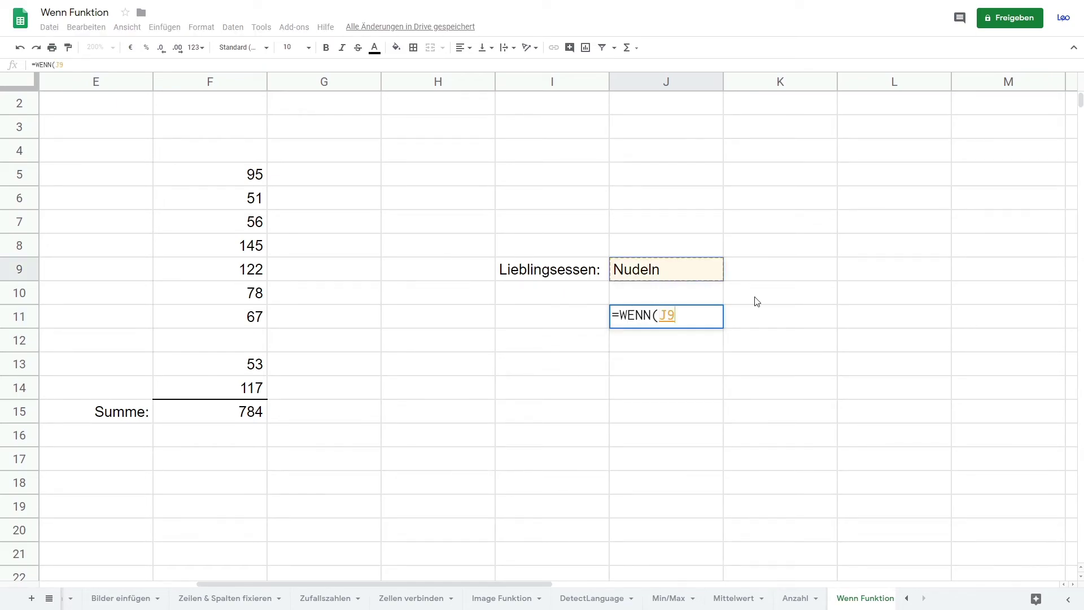
{"action": "type", "text": "="}
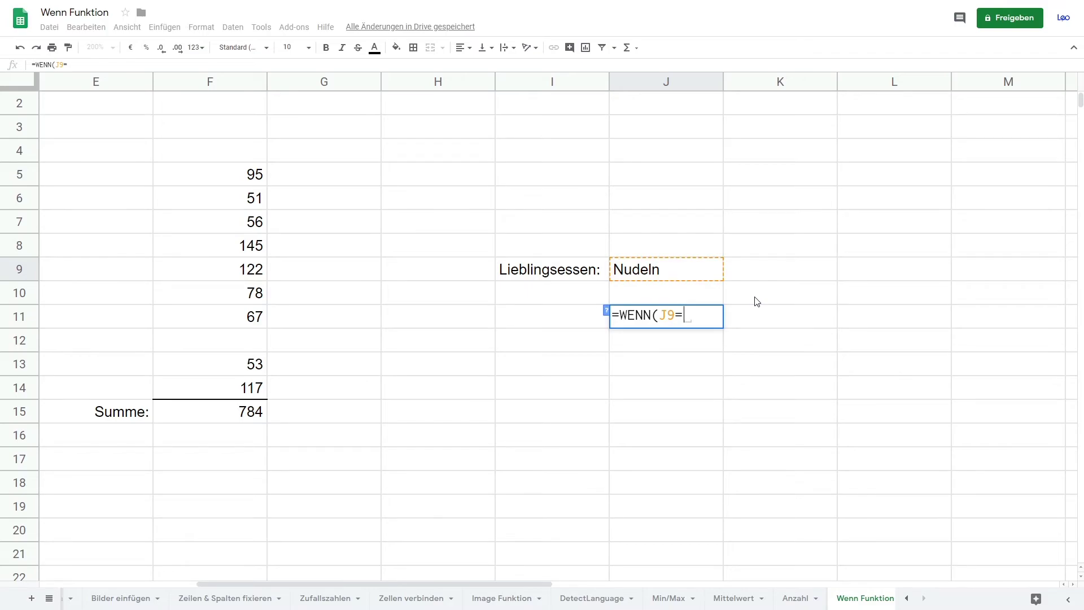
{"action": "type", "text": "\"\""}
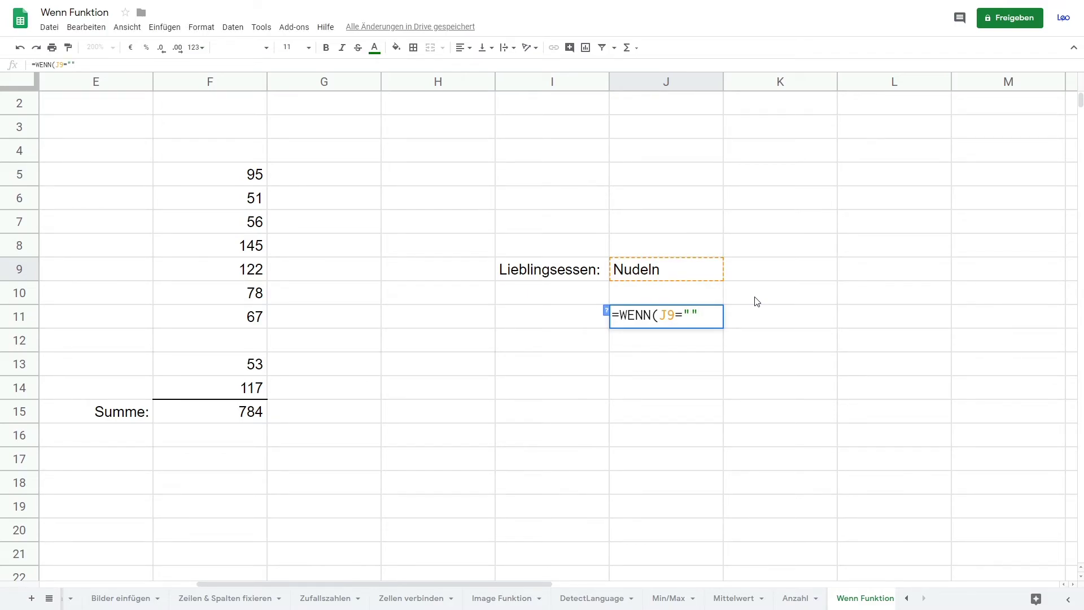
{"action": "type", "text": "Nudeln"}
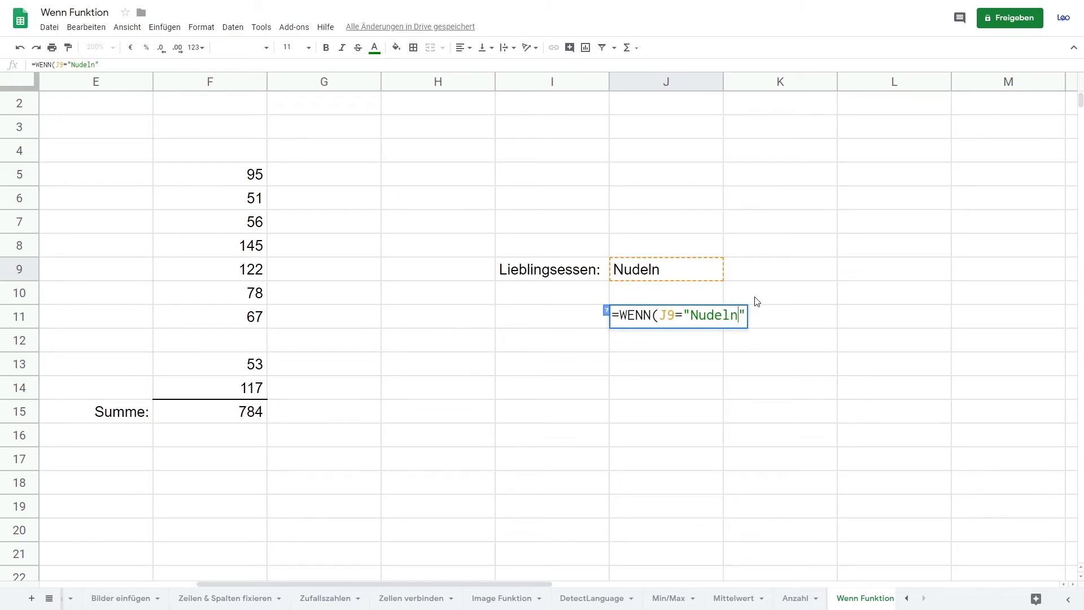
{"action": "type", "text": ";"}
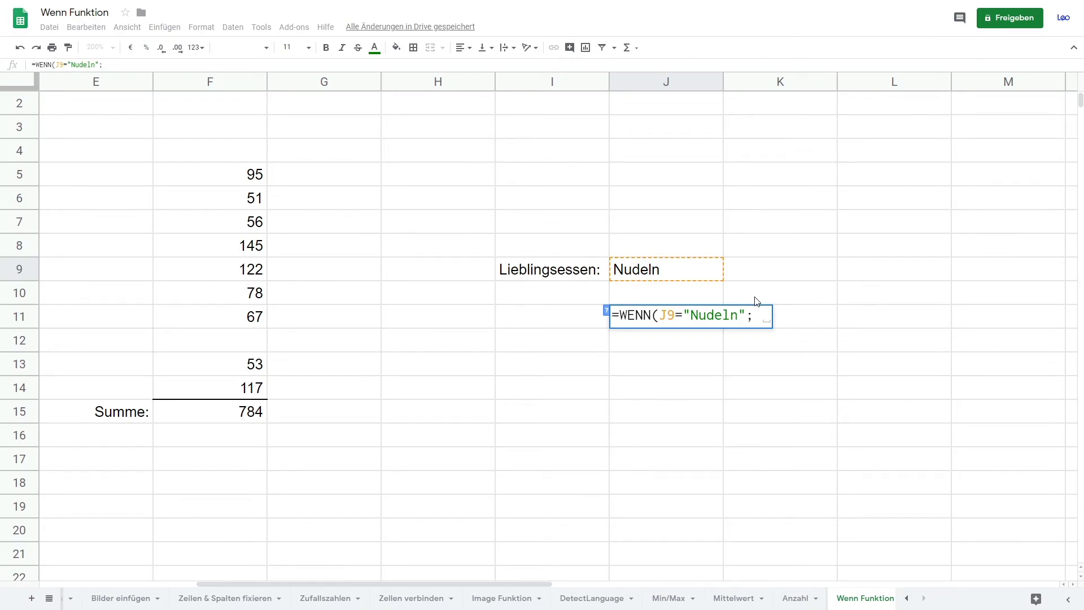
{"action": "type", "text": "Das ist auch mein"}
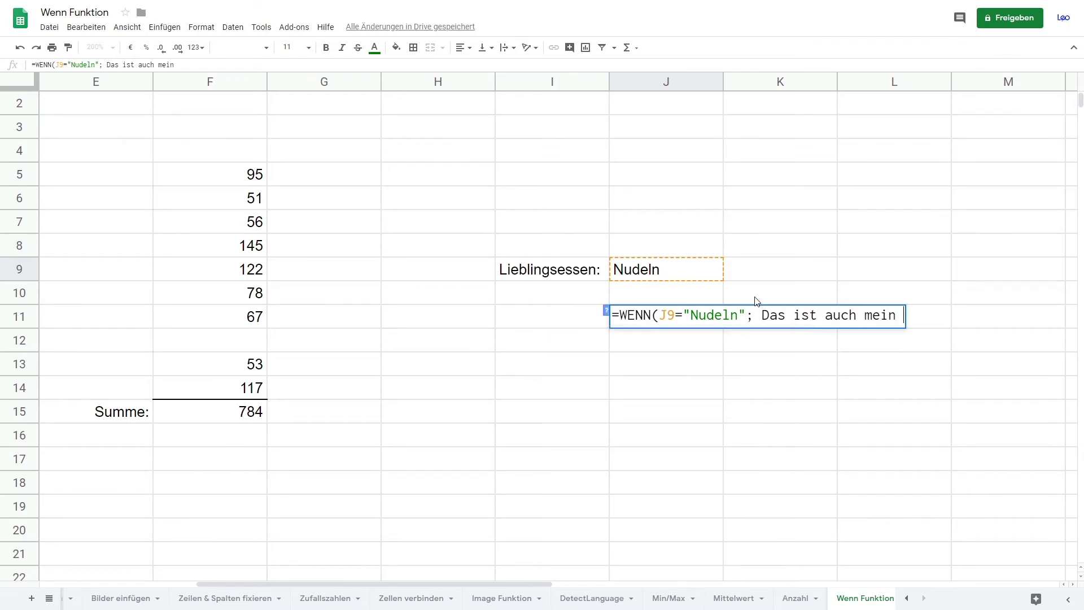
{"action": "type", "text": " Lieblingsessen\""}
{"action": "key", "text": "ctrl+Left"}
{"action": "key", "text": "ctrl+Left"}
{"action": "key", "text": "ctrl+Left"}
{"action": "key", "text": "ctrl+Left"}
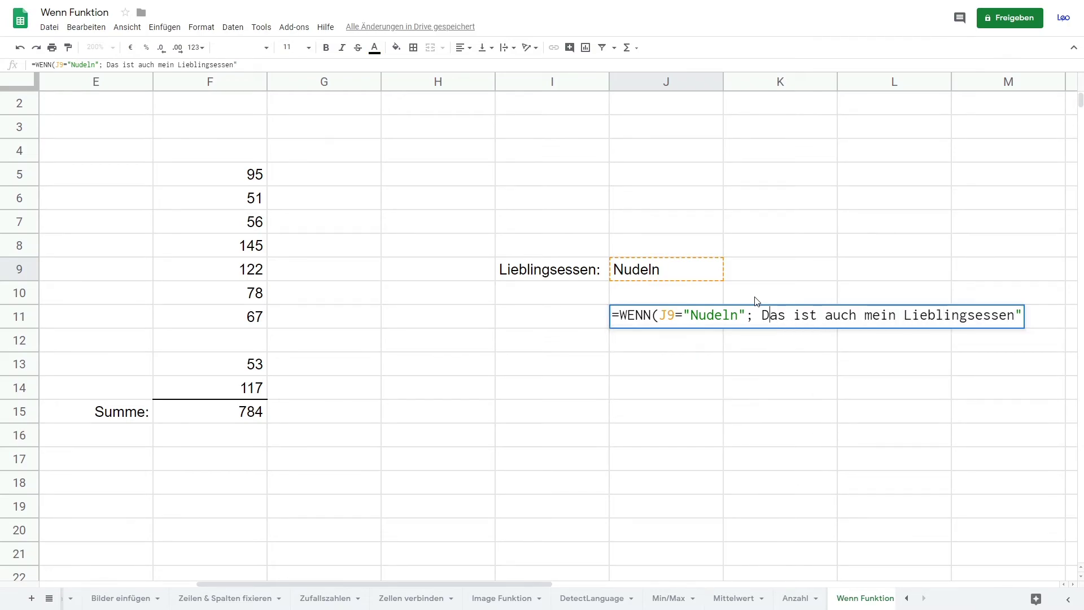
{"action": "type", "text": "\""}
{"action": "key", "text": "ctrl+Right"}
{"action": "key", "text": "ctrl+Right"}
{"action": "key", "text": "ctrl+Right"}
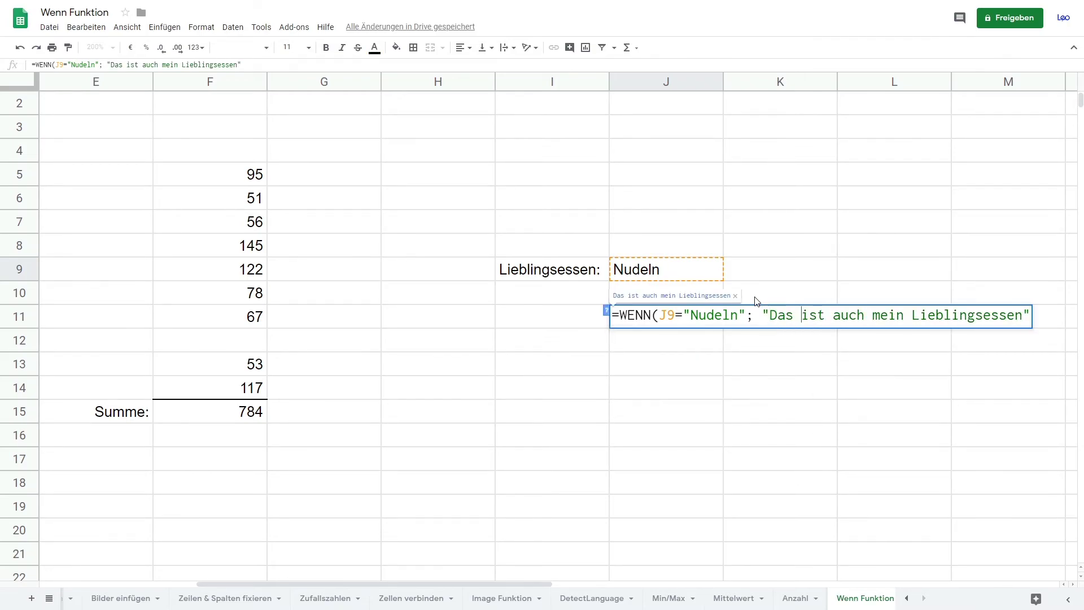
{"action": "type", "text": "; "}
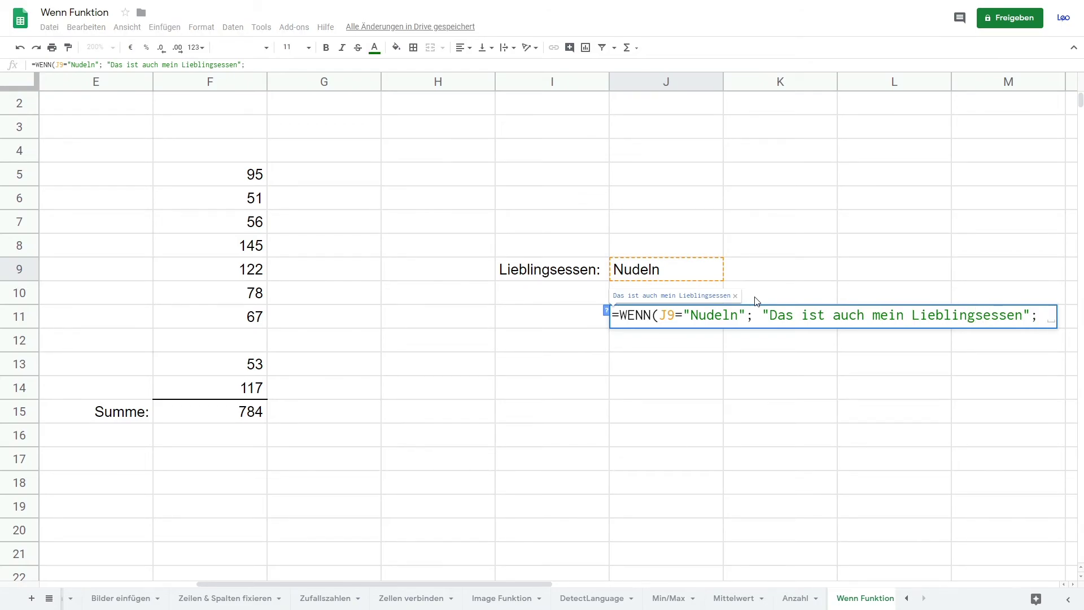
{"action": "type", "text": "\"Das ma"}
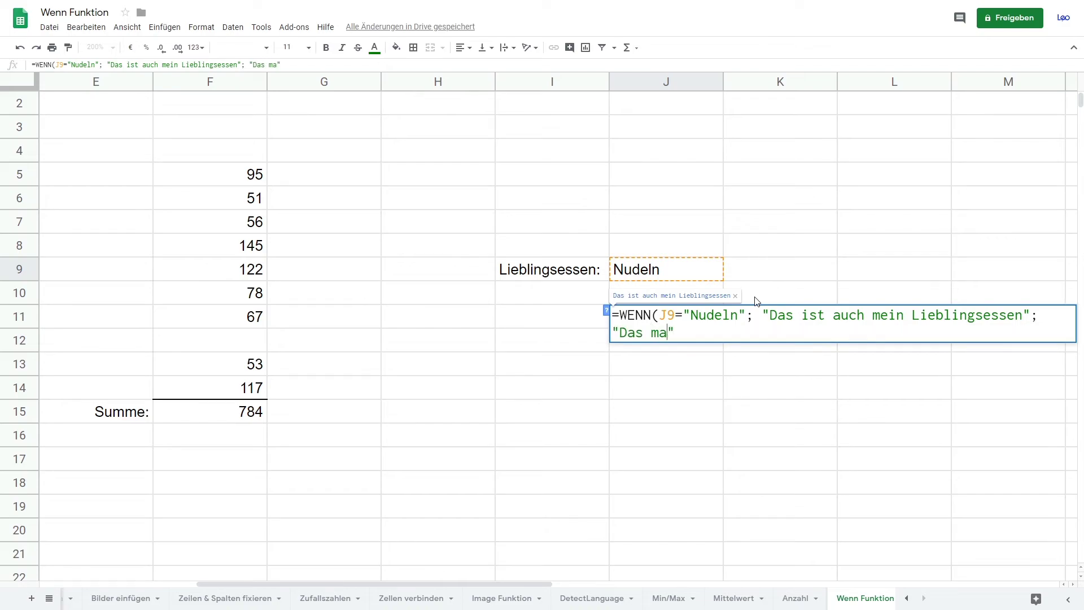
{"action": "type", "text": "g ich nicht!\")"}
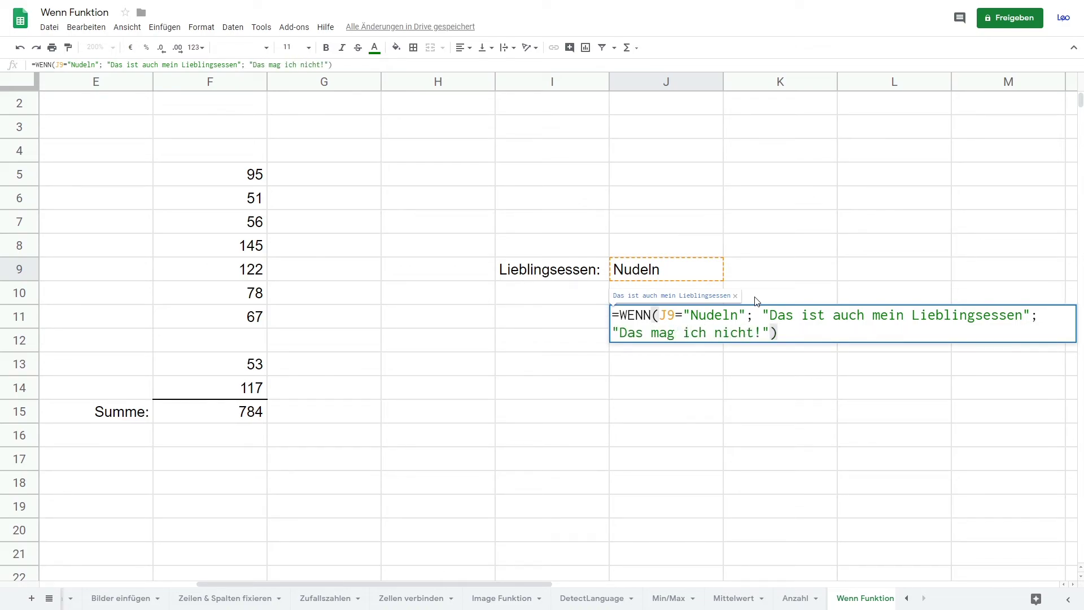
{"action": "key", "text": "Return"}
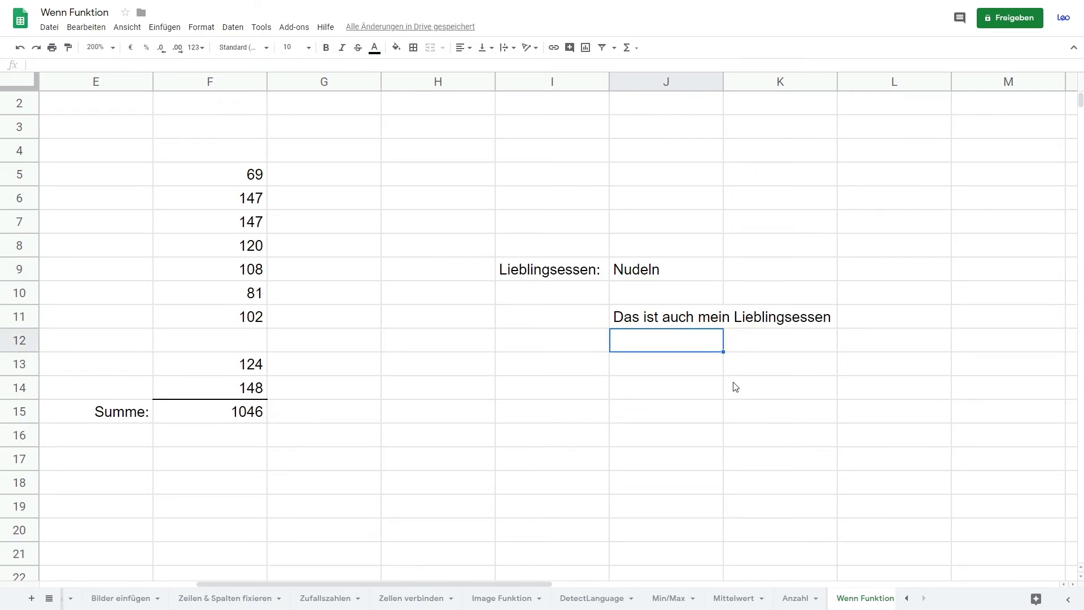
{"action": "left_click", "coordinate": [638, 271]}
- Change the favourite food in J9 to Hummer
{"action": "type", "text": "Hummer"}
{"action": "key", "text": "Return"}
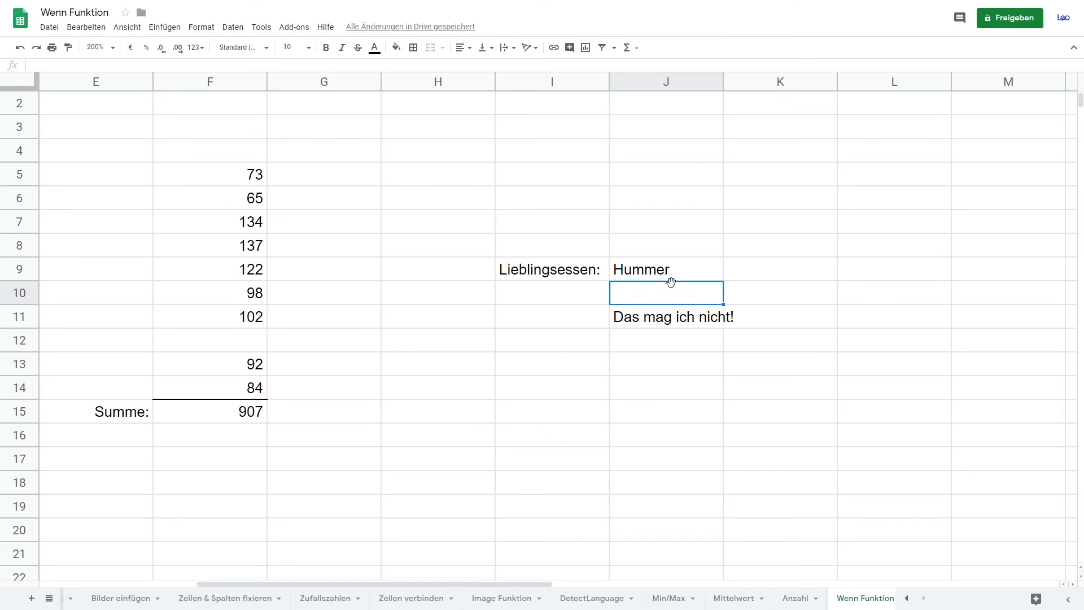
{"action": "left_click", "coordinate": [669, 274]}
- Change J11's comparison value from Nudeln to Hummer
{"action": "double_click", "coordinate": [675, 314]}
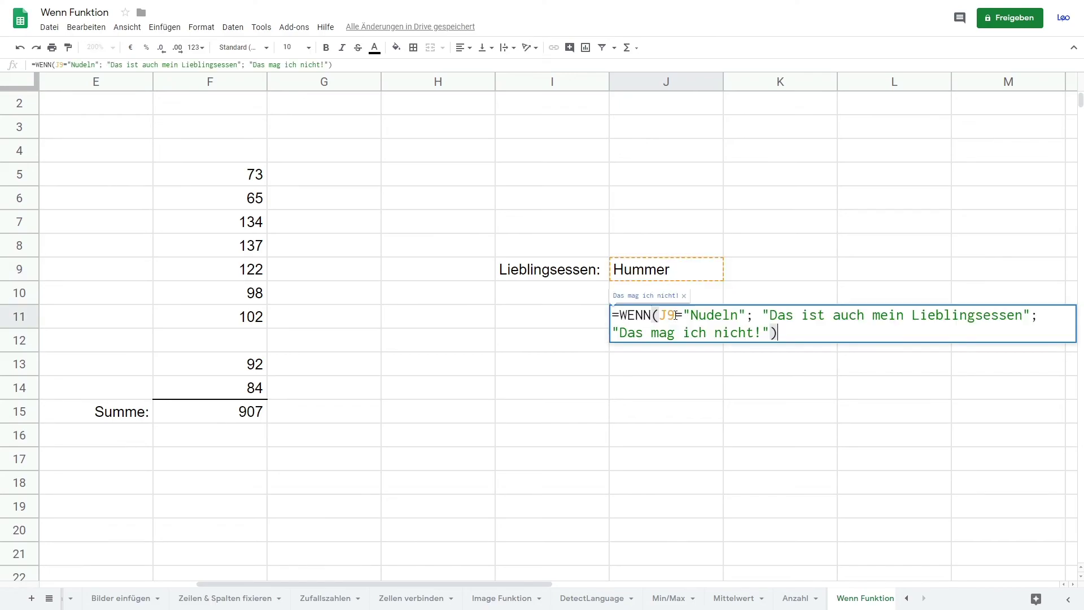
{"action": "double_click", "coordinate": [714, 316]}
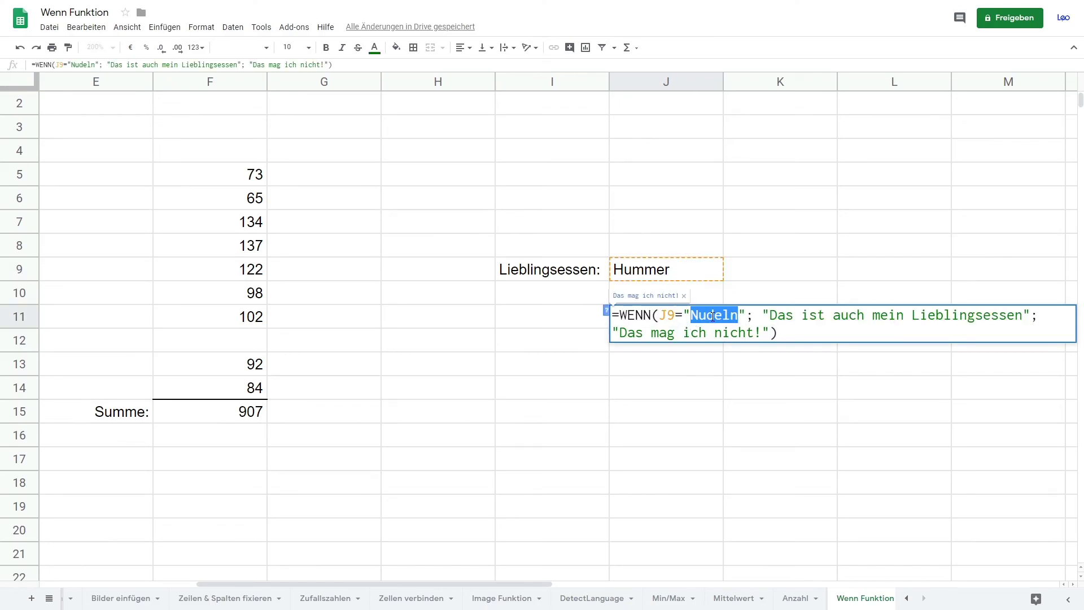
{"action": "double_click", "coordinate": [713, 317]}
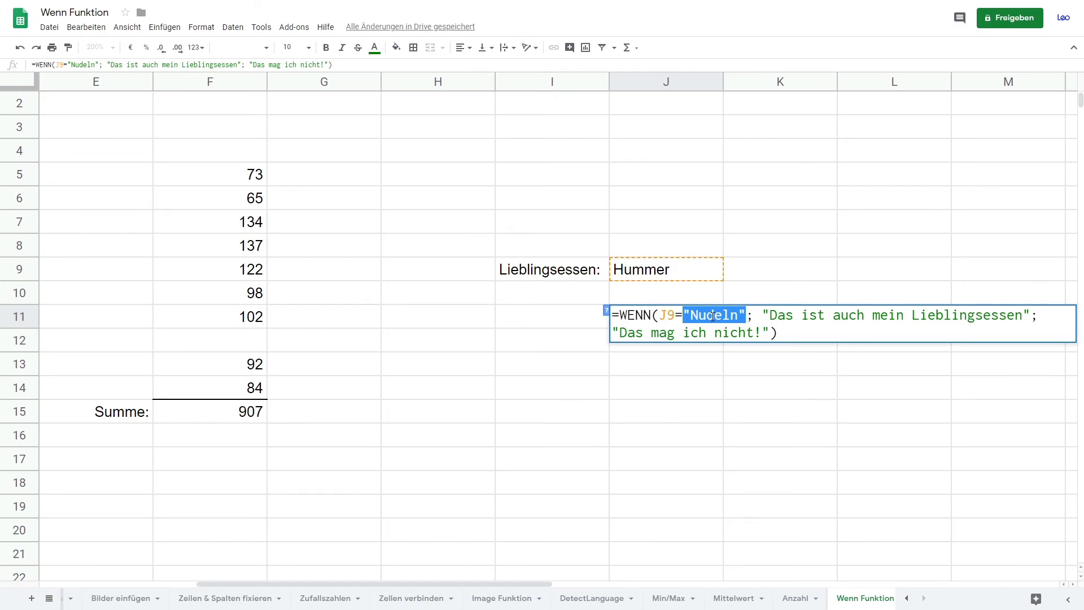
{"action": "left_click", "coordinate": [712, 316]}
{"action": "key", "text": "BackSpace"}
{"action": "key", "text": "BackSpace"}
{"action": "key", "text": "BackSpace"}
{"action": "key", "text": "Delete"}
{"action": "key", "text": "Delete"}
{"action": "type", "text": "Hummer"}
{"action": "key", "text": "Return"}
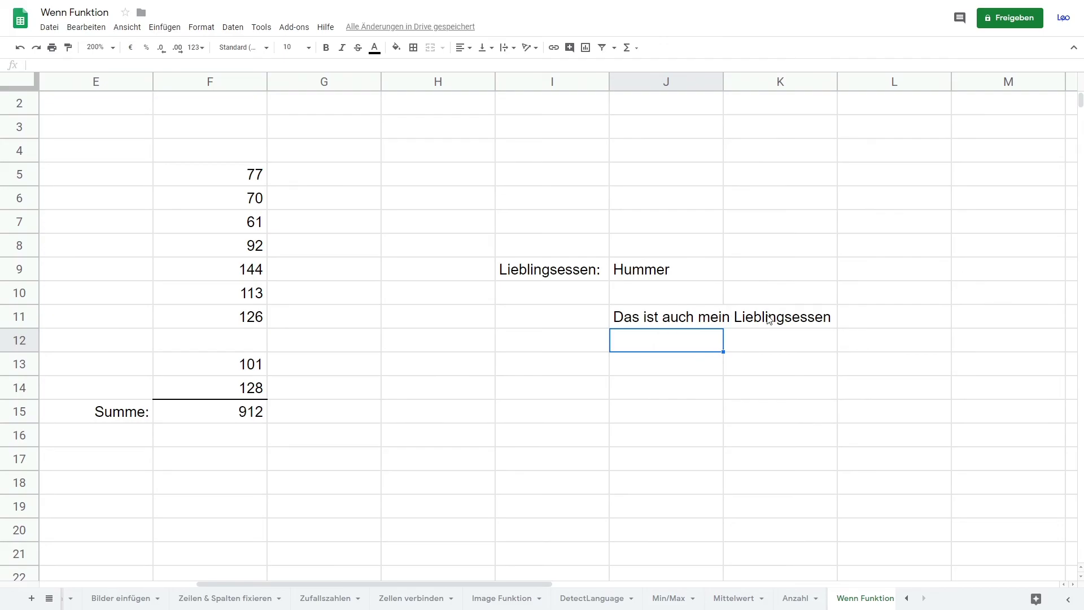
{"action": "left_click", "coordinate": [287, 577]}
- Change the food name in J9 to lowercase hummer
{"action": "left_click_drag", "start_coordinate": [287, 580], "coordinate": [111, 580]}
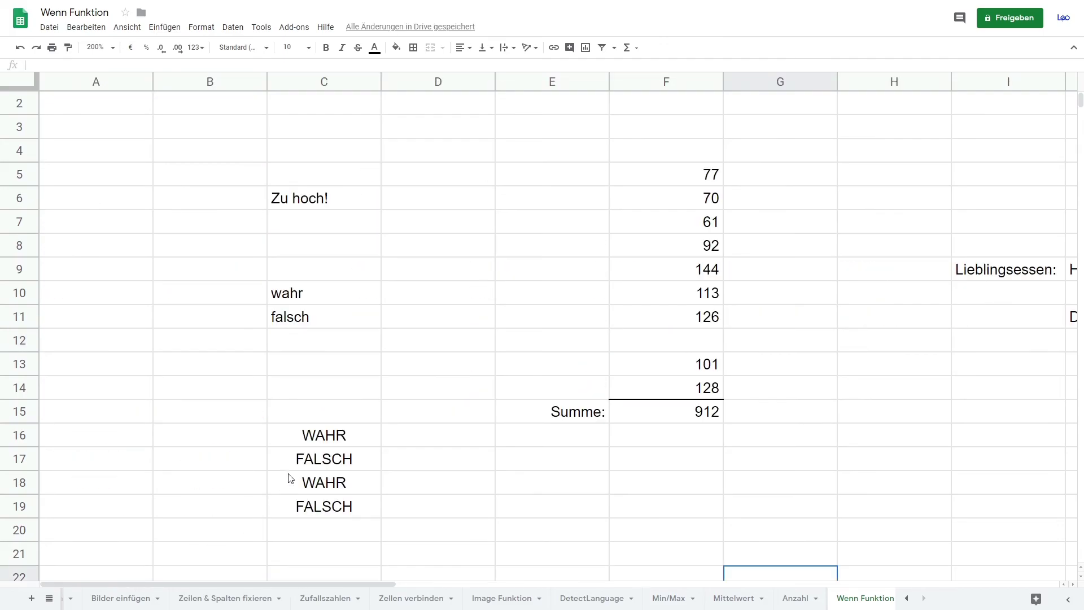
{"action": "left_click", "coordinate": [302, 464]}
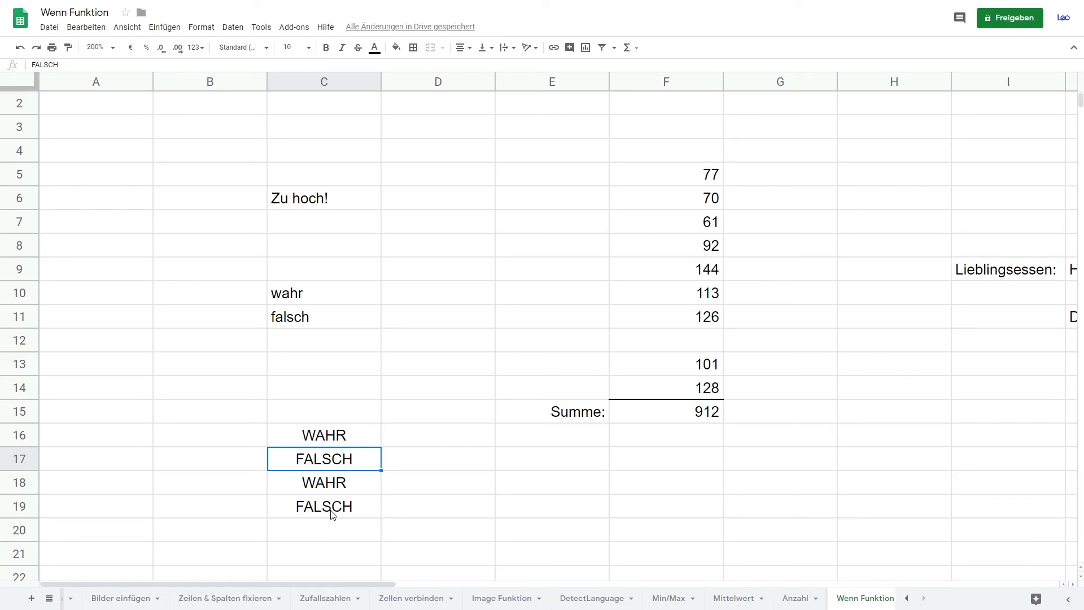
{"action": "left_click", "coordinate": [511, 583]}
{"action": "left_click", "coordinate": [427, 319]}
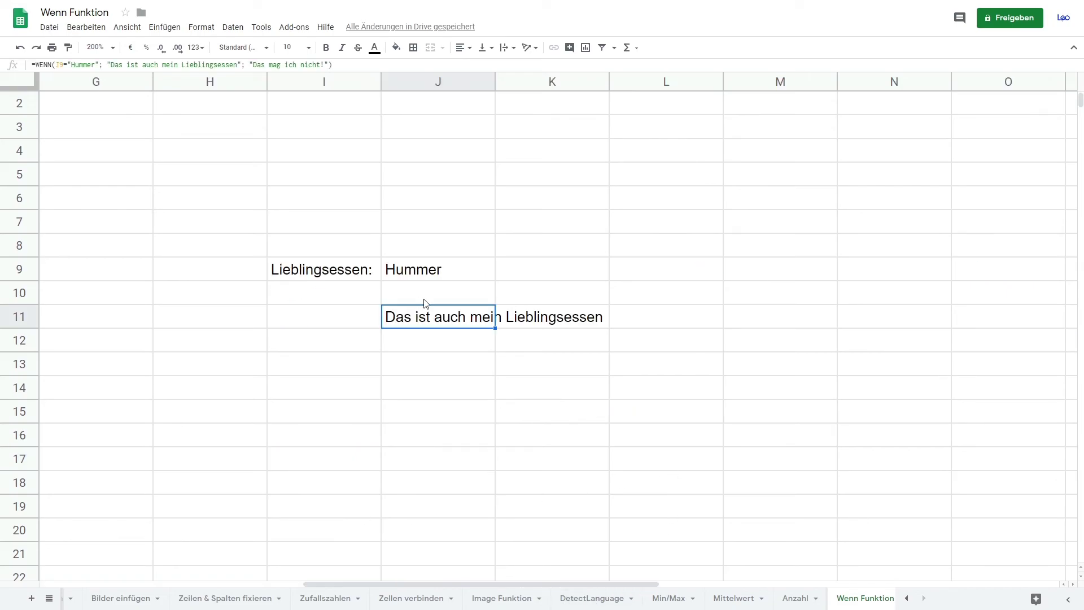
{"action": "left_click", "coordinate": [416, 265]}
{"action": "double_click", "coordinate": [429, 271]}
{"action": "left_click", "coordinate": [431, 325]}
{"action": "double_click", "coordinate": [432, 326]}
{"action": "left_click", "coordinate": [416, 273]}
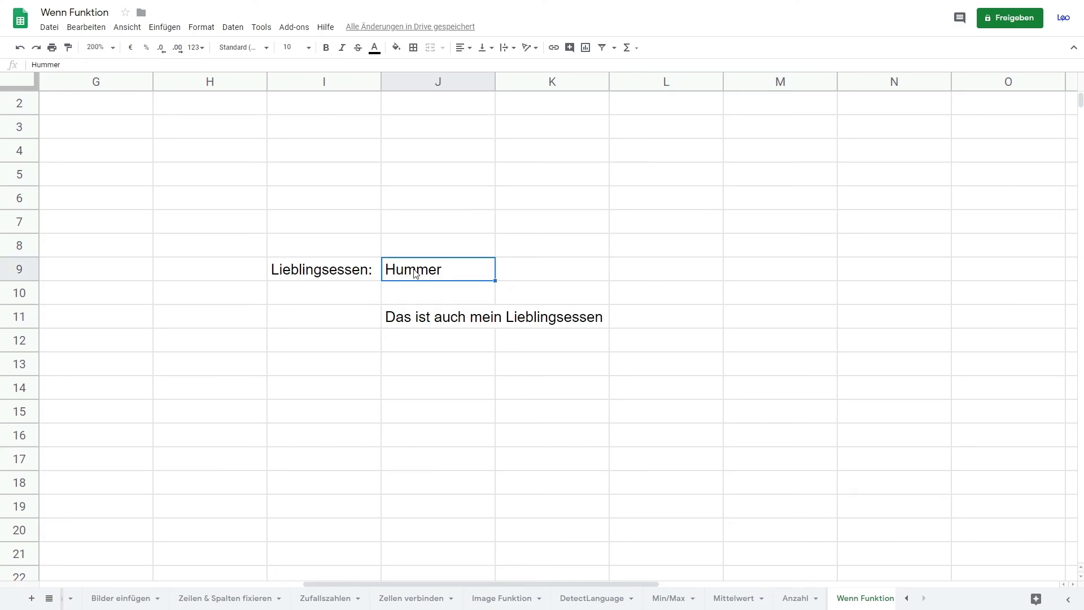
{"action": "double_click", "coordinate": [397, 269]}
{"action": "left_click", "coordinate": [391, 267]}
{"action": "key", "text": "BackSpace"}
{"action": "type", "text": "h"}
{"action": "left_click", "coordinate": [432, 290]}
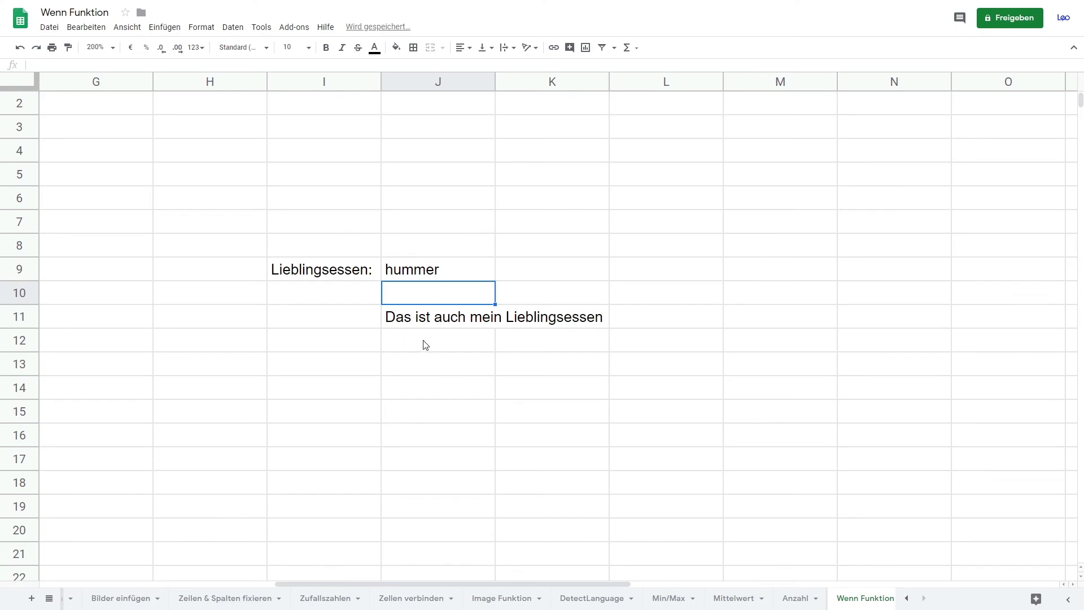
- Review J11's formula and recommit it, still matching the lowercase hummer
{"action": "left_click", "coordinate": [479, 317]}
{"action": "double_click", "coordinate": [474, 317]}
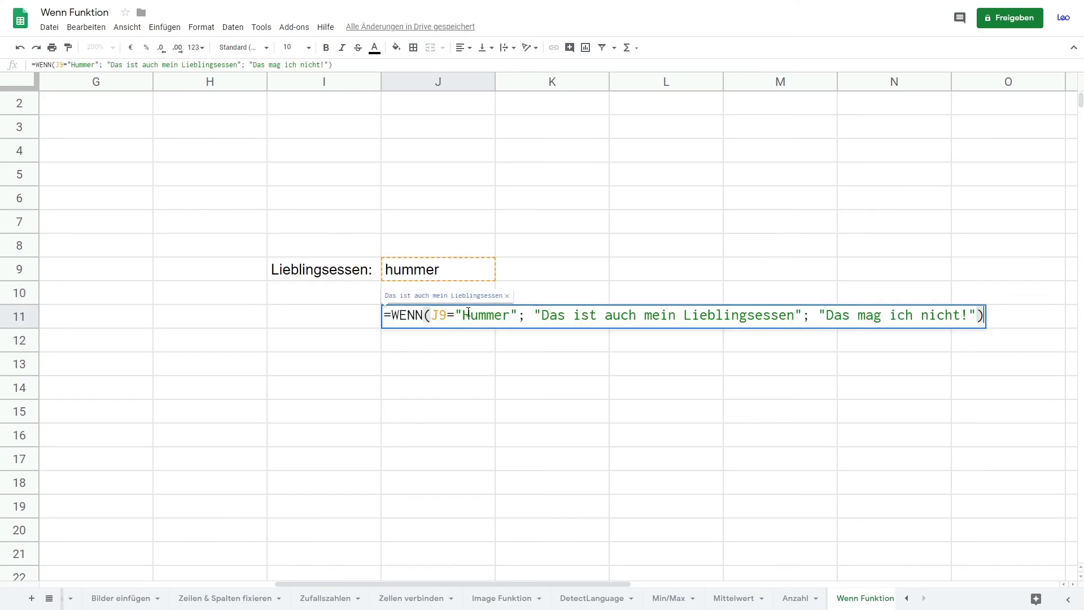
{"action": "left_click", "coordinate": [494, 363]}
{"action": "left_click", "coordinate": [462, 320]}
{"action": "double_click", "coordinate": [461, 319]}
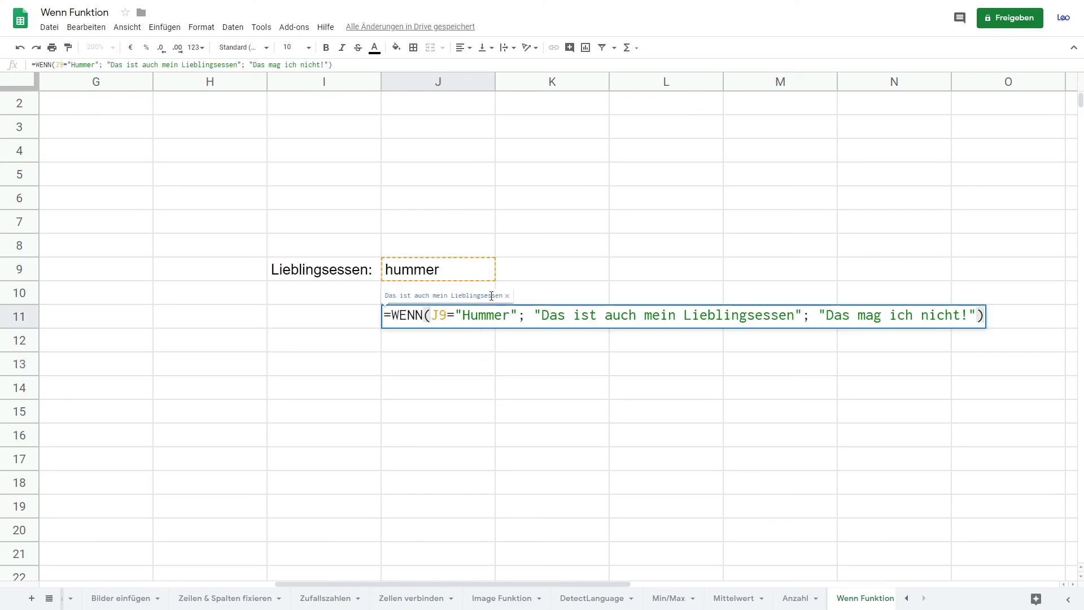
{"action": "left_click", "coordinate": [458, 273]}
{"action": "double_click", "coordinate": [446, 317]}
{"action": "left_click", "coordinate": [473, 314]}
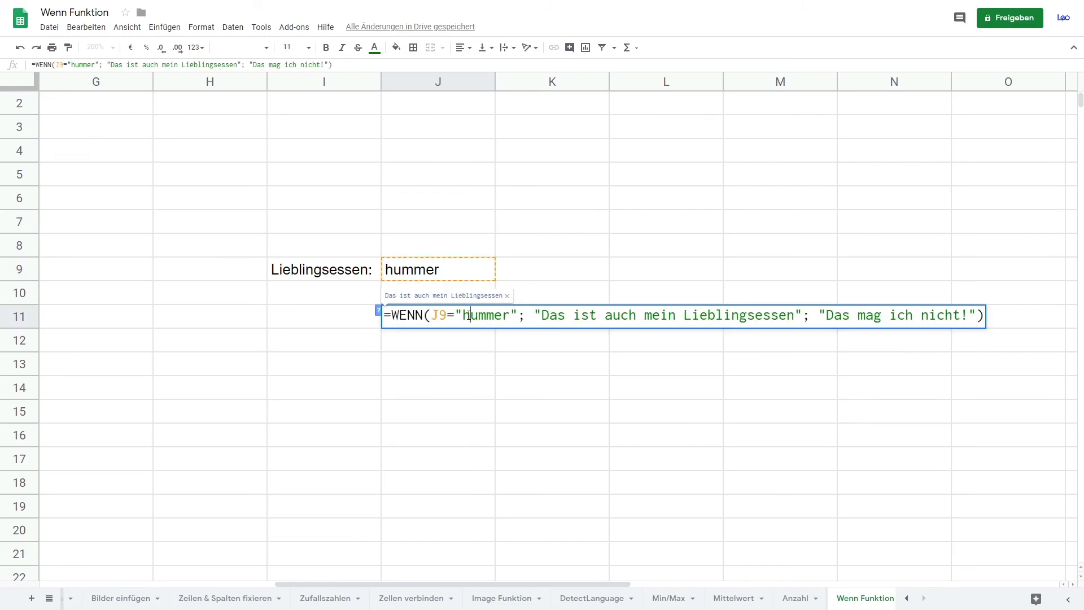
{"action": "key", "text": "Return"}
- Retype Hummer in J9; J11 still shows Das ist auch mein Lieblingsessen
{"action": "key", "text": "Up"}
{"action": "key", "text": "Up"}
{"action": "key", "text": "Up"}
{"action": "type", "text": "Hummer"}
{"action": "key", "text": "Return"}
{"action": "left_click", "coordinate": [479, 346]}
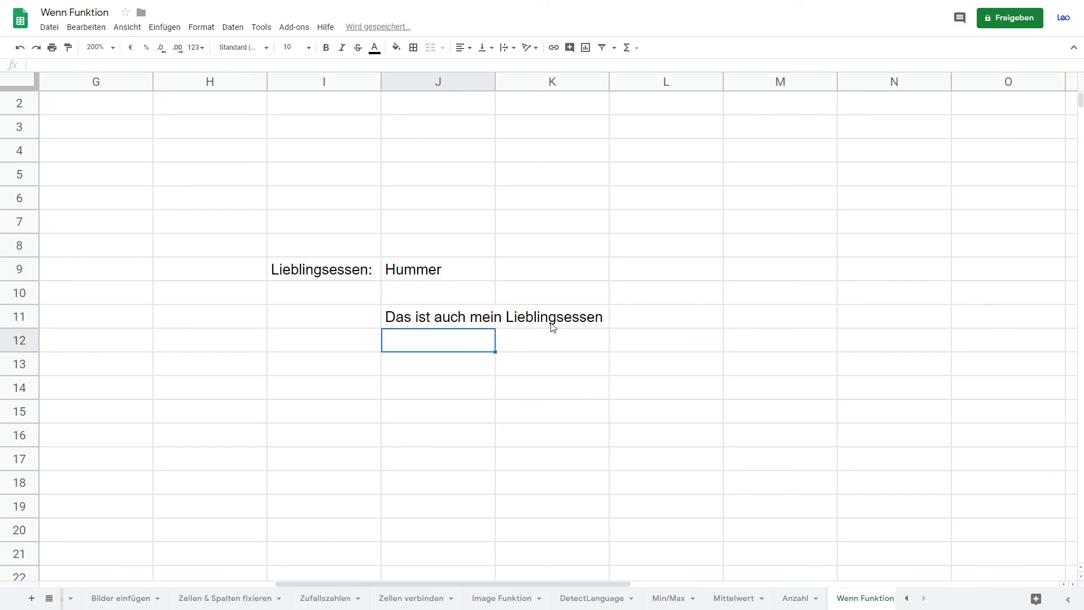
{"action": "left_click", "coordinate": [569, 317]}
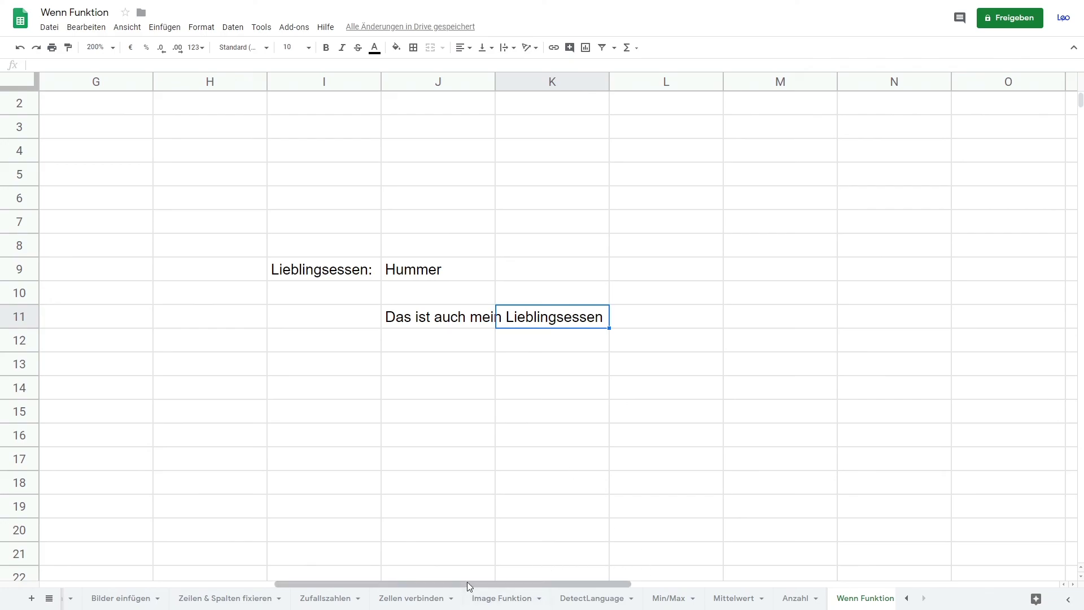
{"action": "left_click_drag", "start_coordinate": [466, 582], "coordinate": [173, 575]}
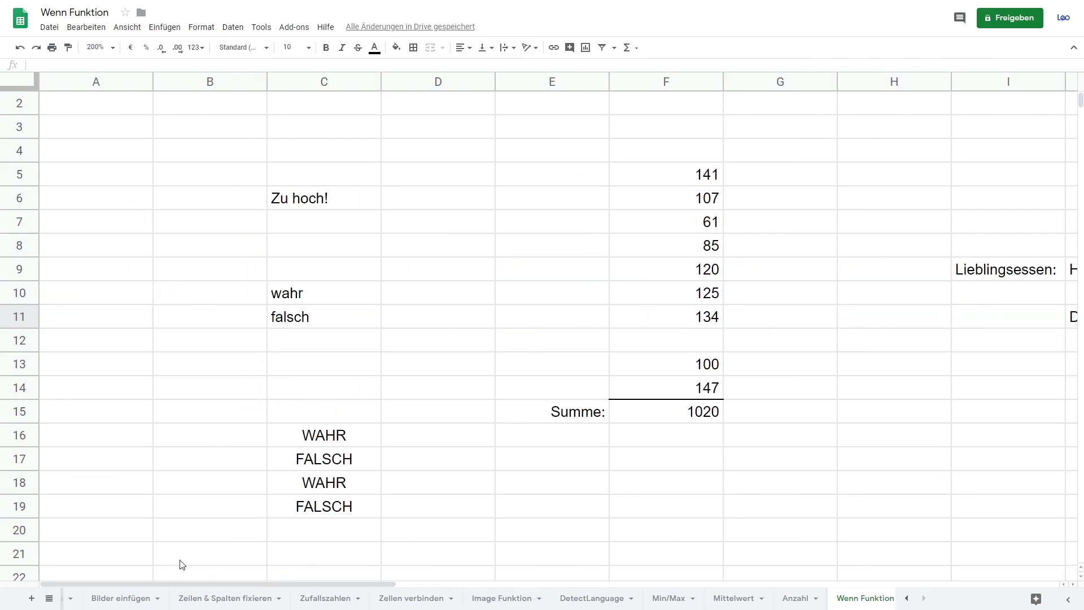